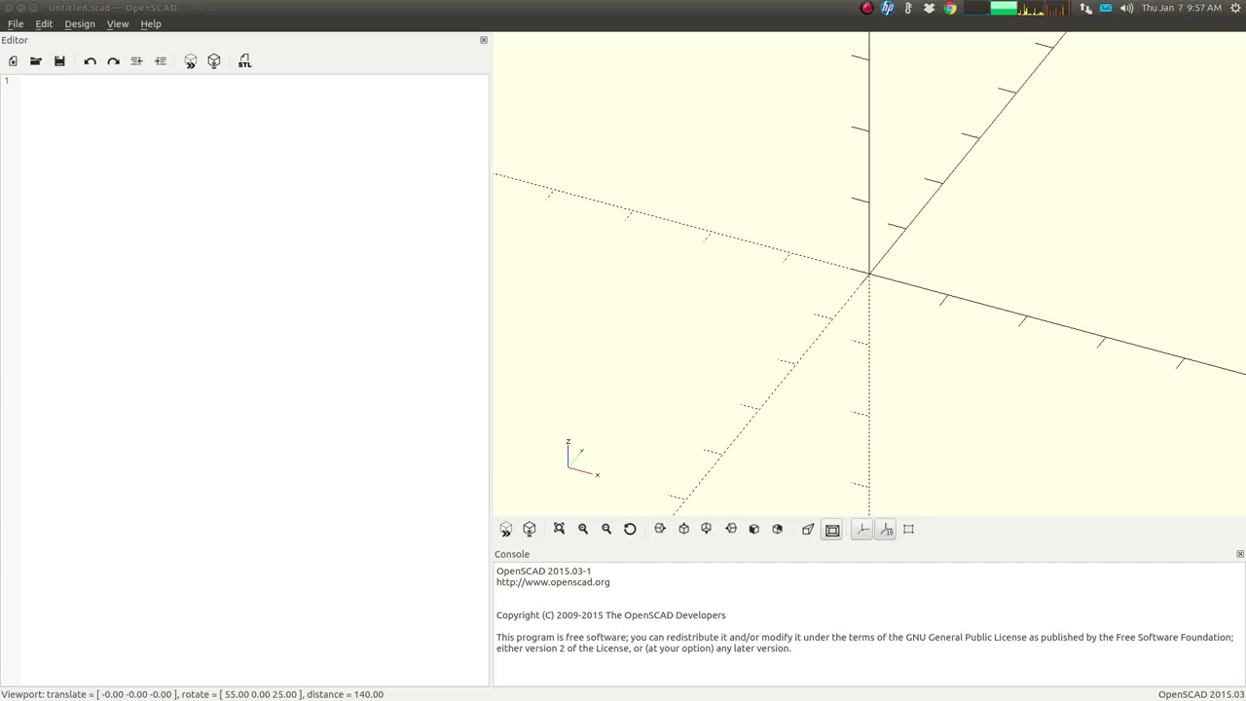
Step: Place the cursor on line 1 of the empty Untitled.scad editor
left_click(370, 243)
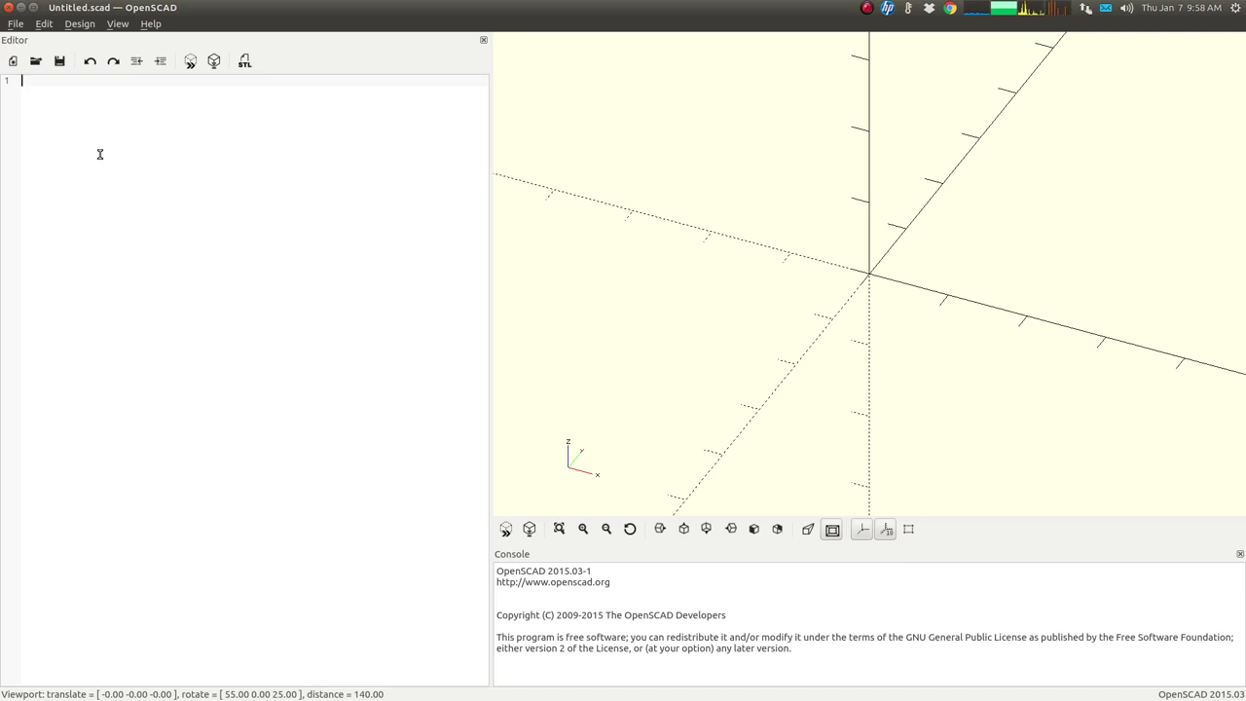
Step: Enter text("OpenSCAD"); and preview it, framing the whole flat word in the view
type("text(")
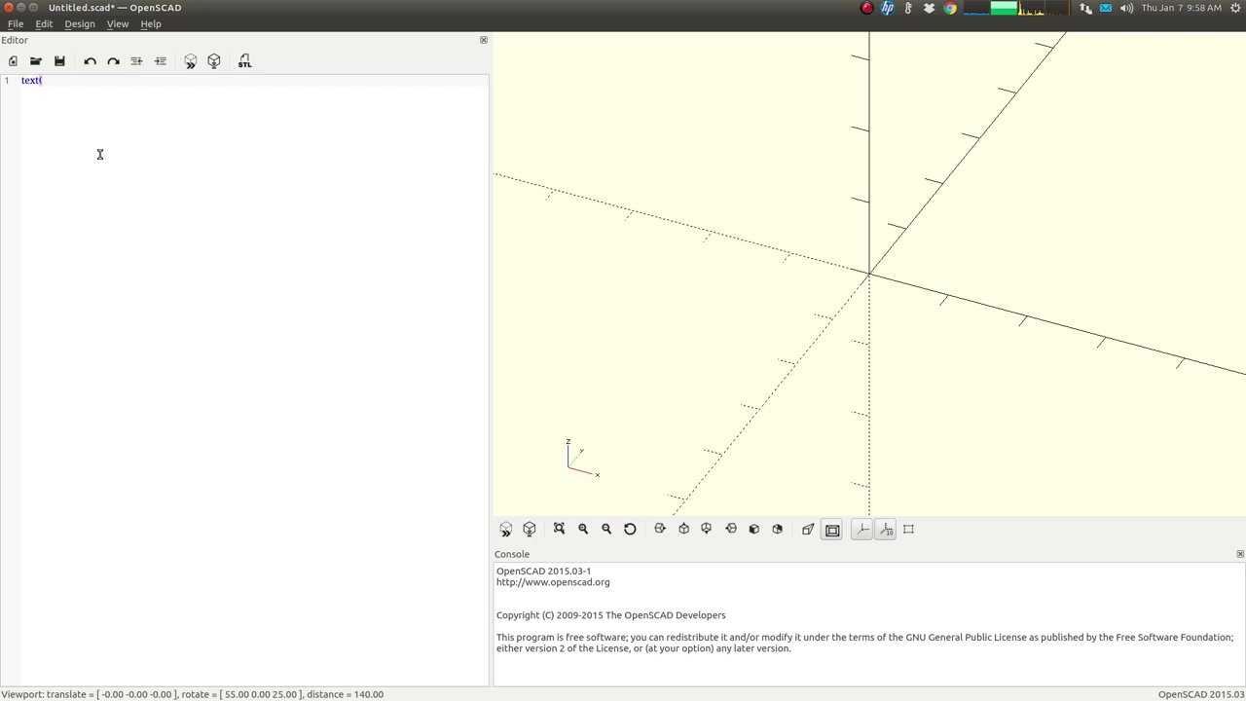
type("\"OpenSCAD\");")
key("F5")
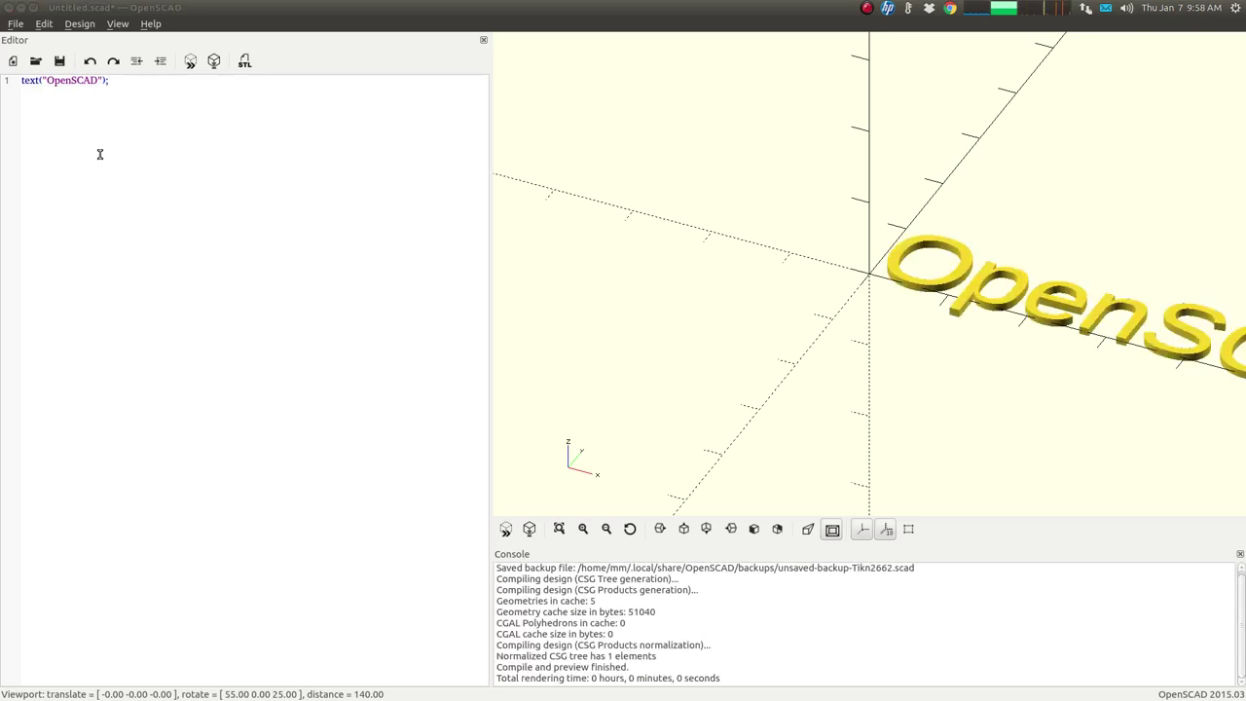
scroll(787, 269, "down", 3)
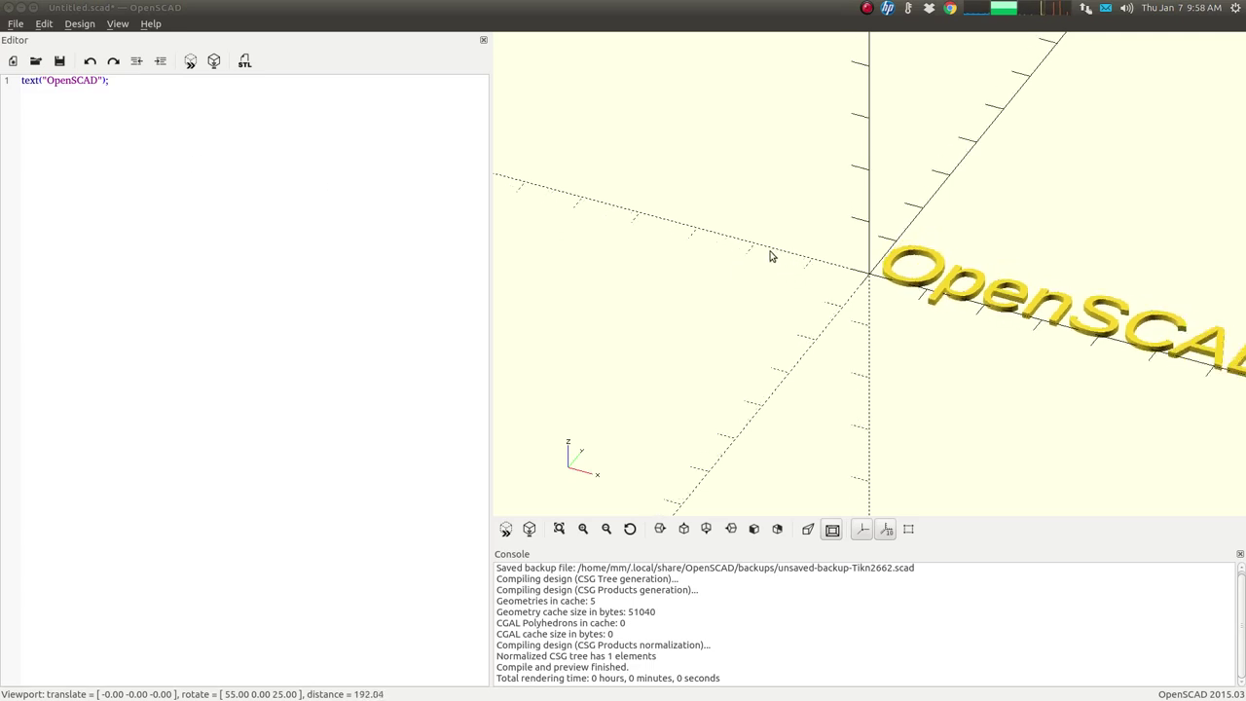
left_click_drag(770, 256, 831, 264)
right_click_drag(832, 263, 885, 306)
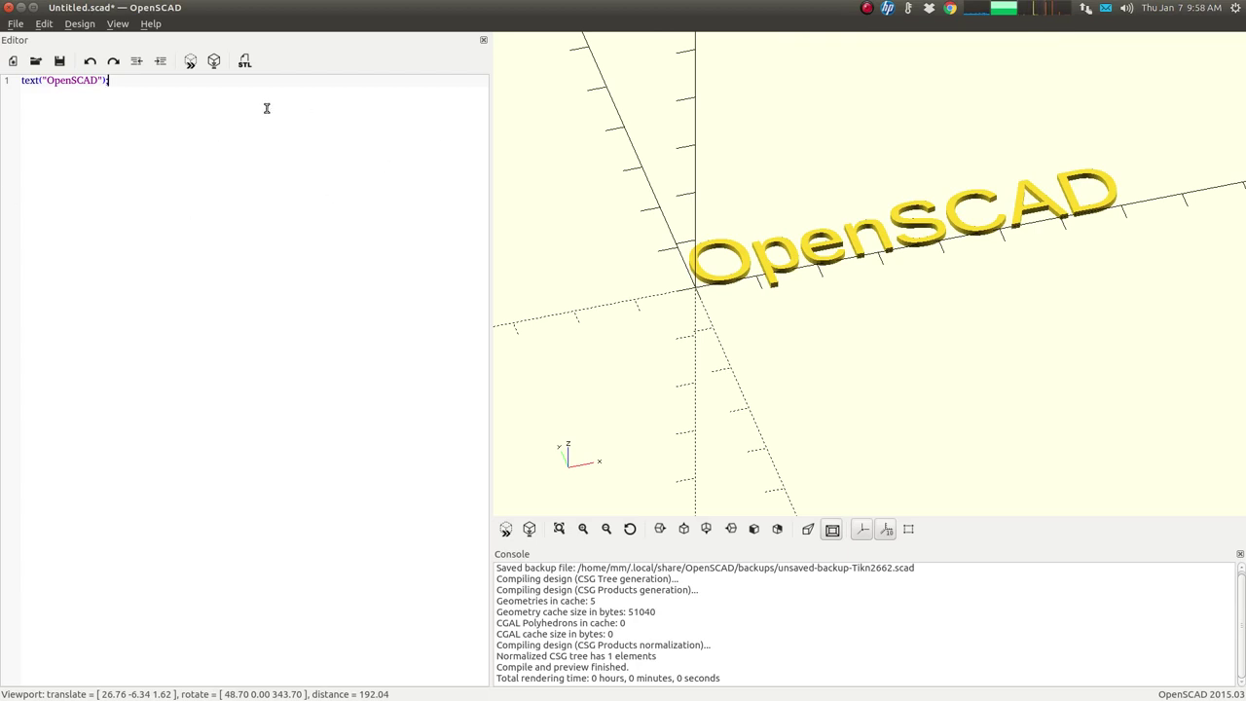
Step: Add size=20 to the text() call and preview the larger lettering
left_click(102, 80)
type(", size=20")
key("F5")
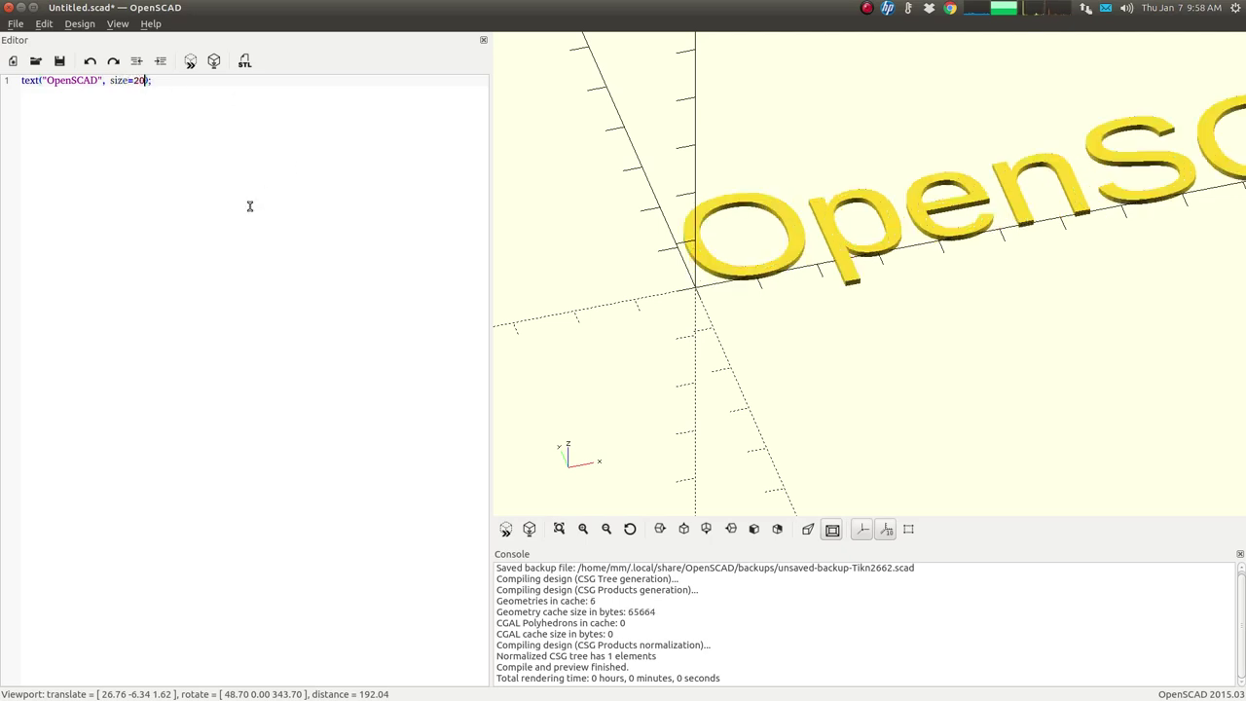
scroll(608, 272, "down", 4)
scroll(610, 271, "down", 3)
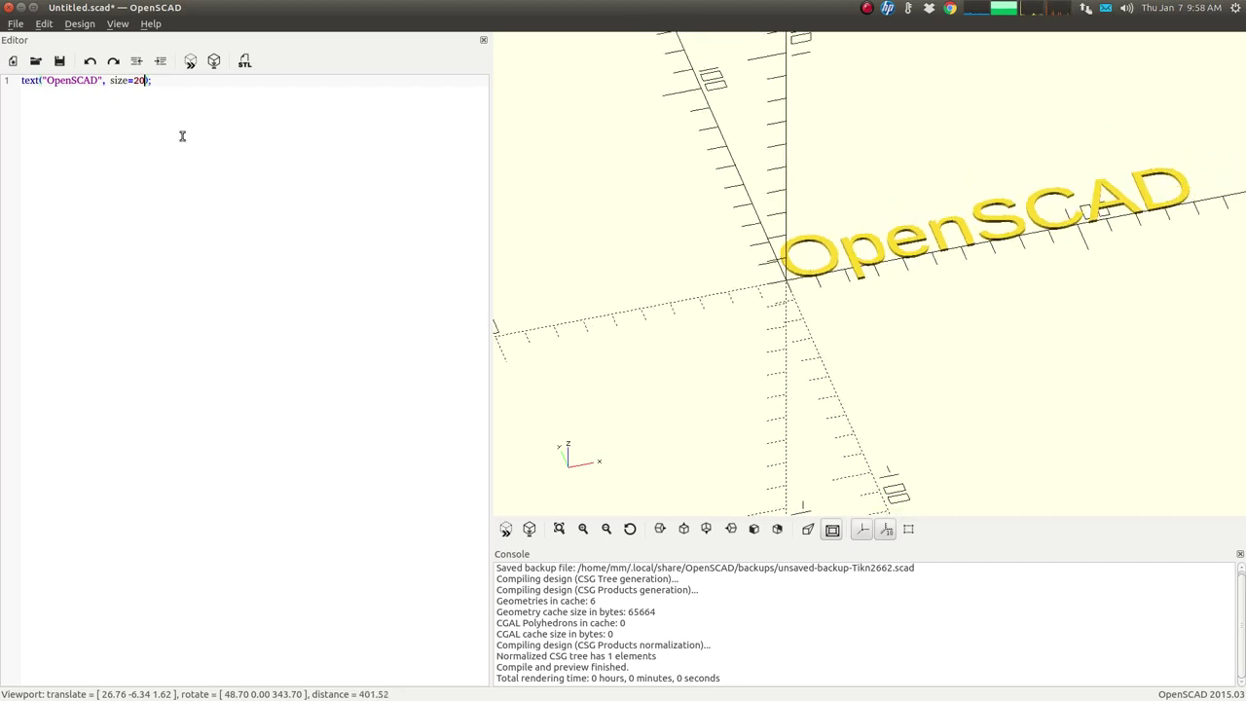
Step: Set font="Impact:style=Regular", fixing the 'Imact' typo, and preview the bold lettering
type(", ")
type("font=")
type("\"\"")
type("Imac")
type("t:s")
type("tyle=")
type("Regular")
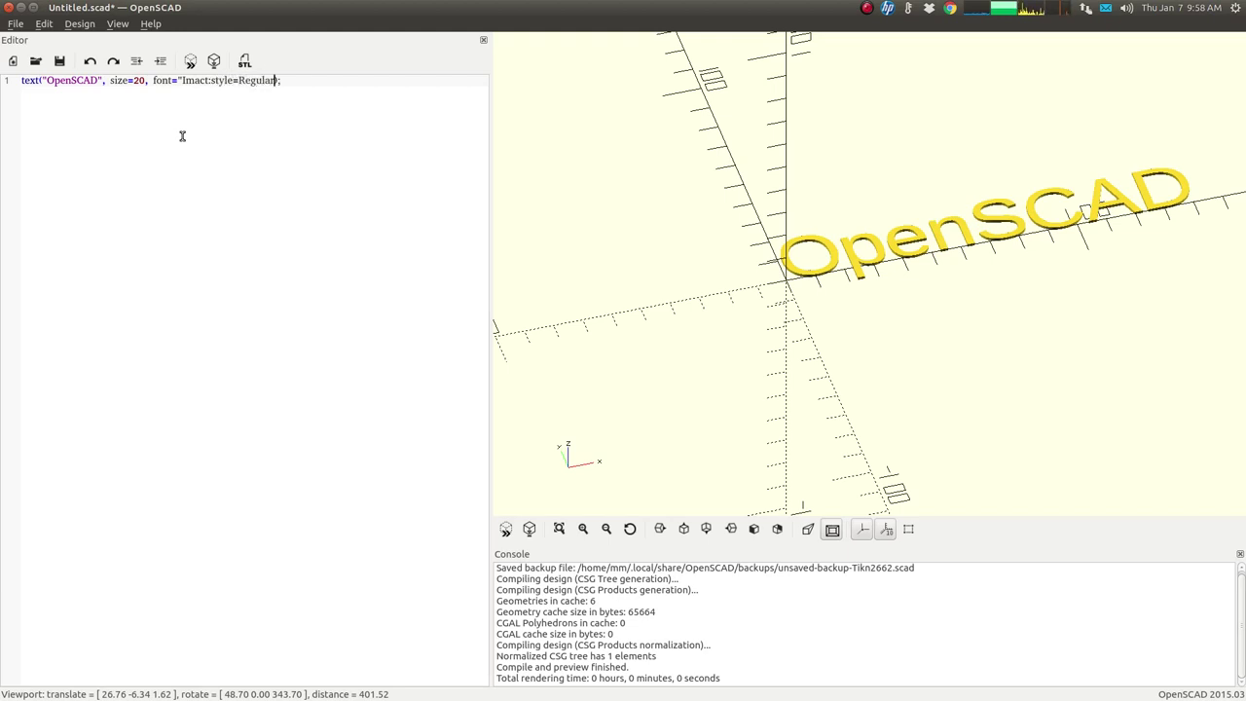
type("\"")
key("F5")
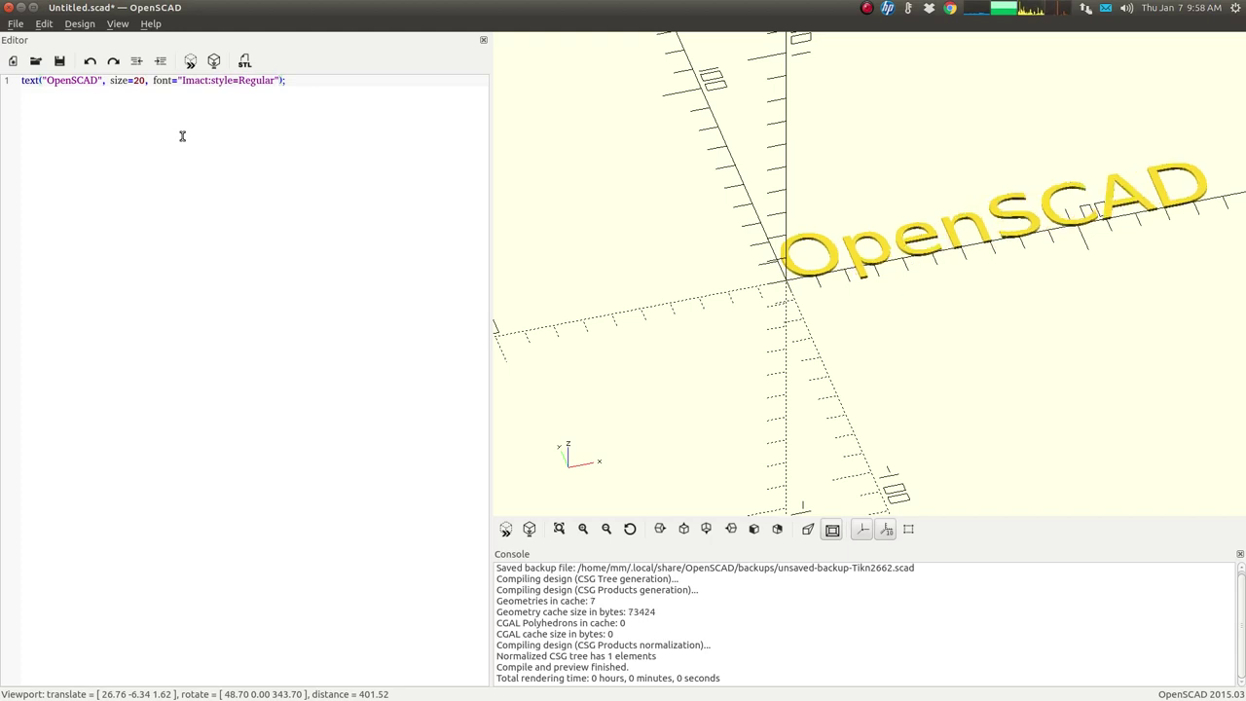
left_click_drag(777, 280, 855, 308)
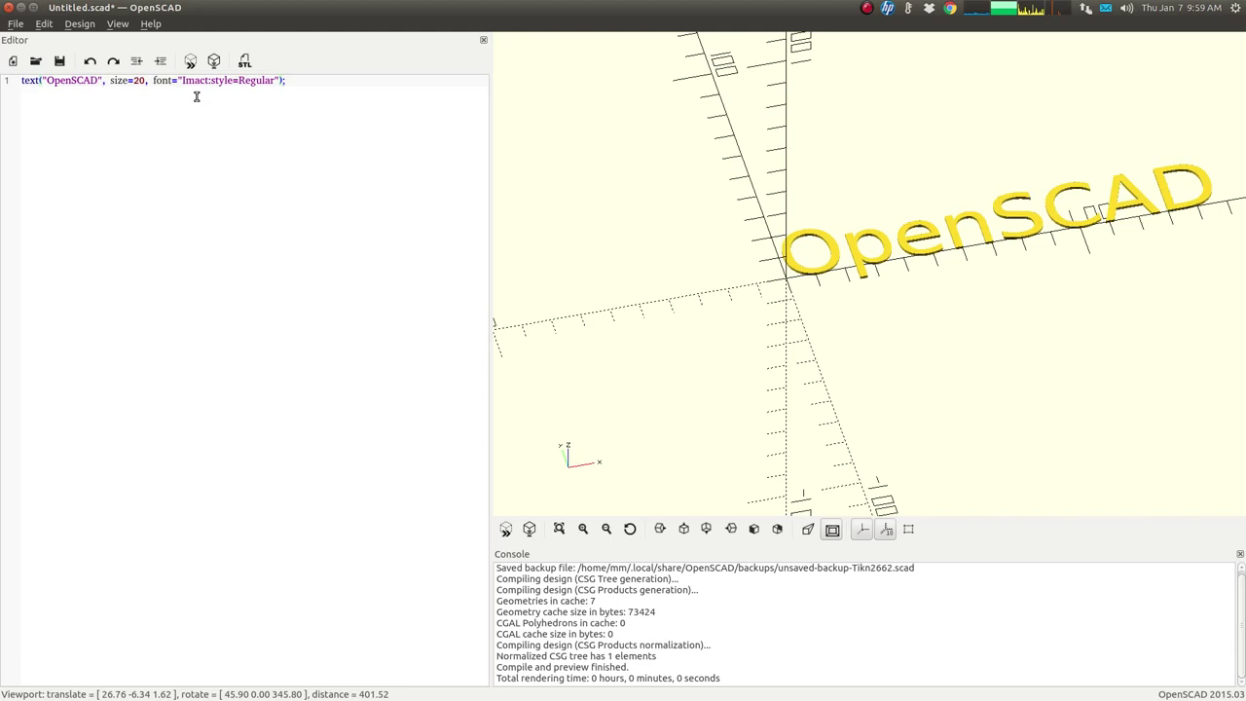
type("p")
key("F5")
mouse_move(876, 322)
left_mouse_down()
mouse_move(884, 314)
mouse_move(873, 321)
left_mouse_up()
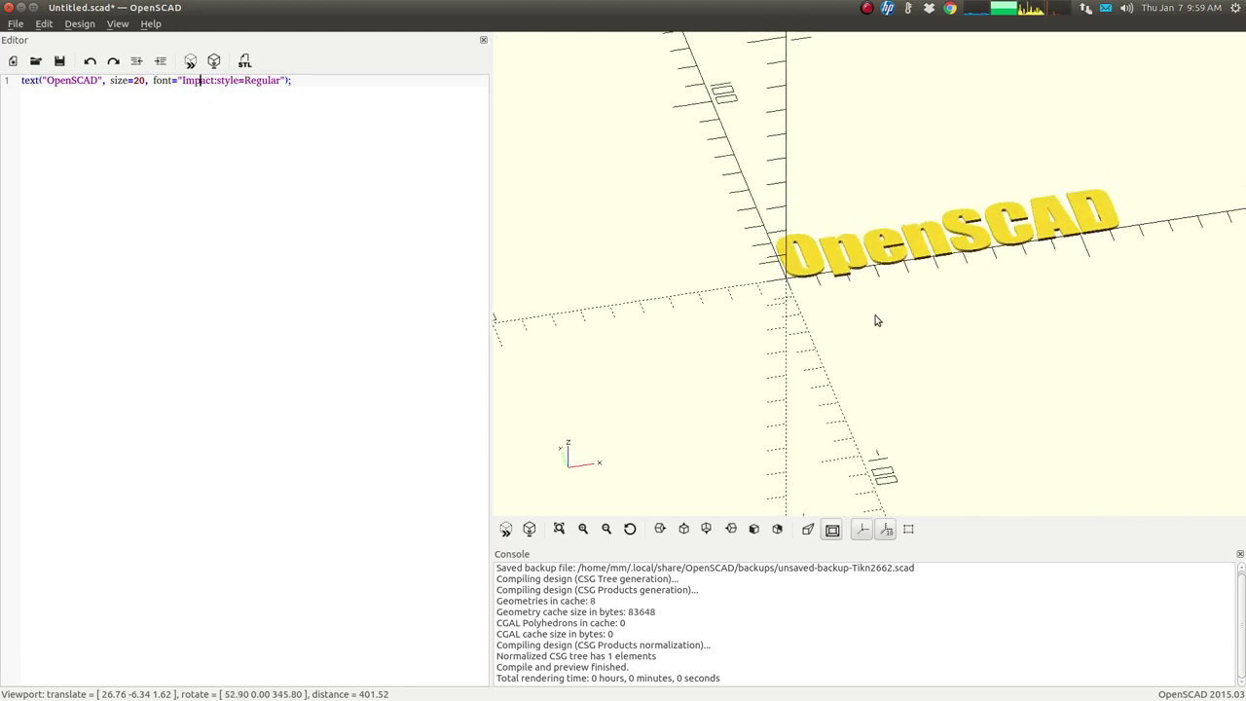
Step: Add spacing=0.8 to the text() call and preview the tighter Impact lettering
left_click(286, 80)
type(", spacing=0.8")
key("F5")
scroll(942, 251, "up", 1)
left_click_drag(942, 252, 817, 292)
scroll(942, 256, "up", 2)
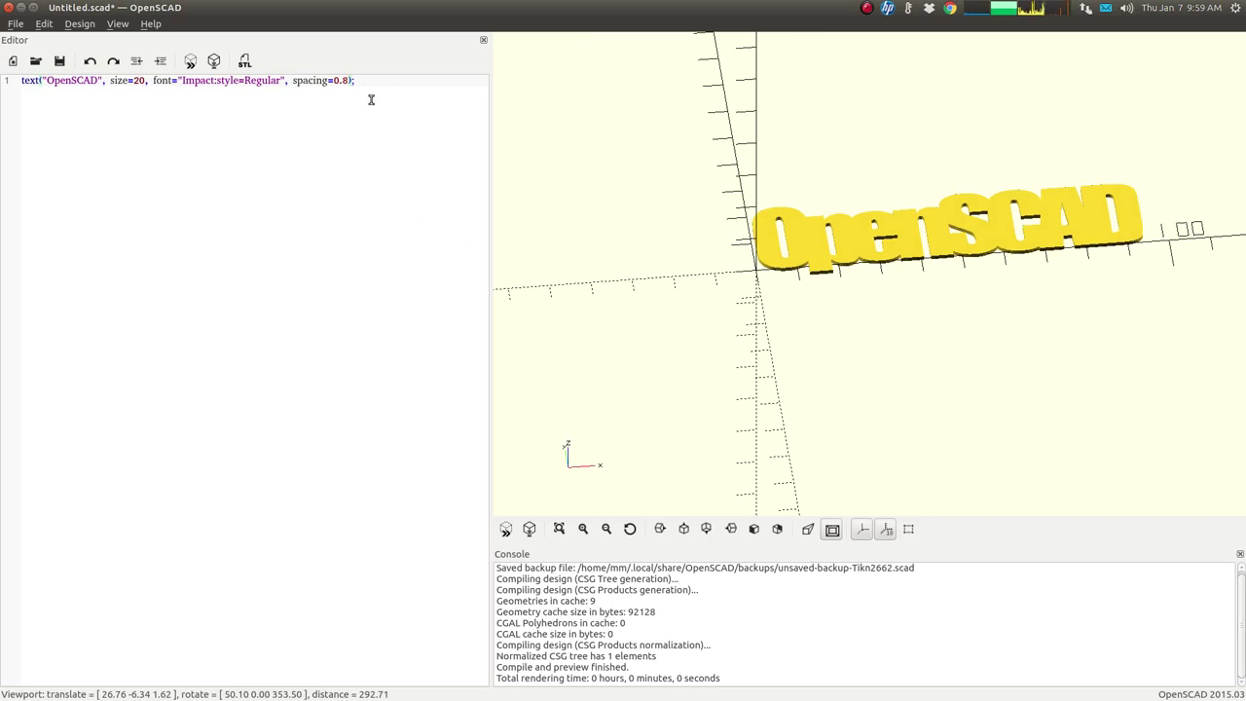
Step: Add a direction argument and preview the text with ltr and then rtl
type(", dir")
type("ection")
type("=")
type("\"\"")
type("lt")
key("F5")
scroll(982, 361, "down", 5)
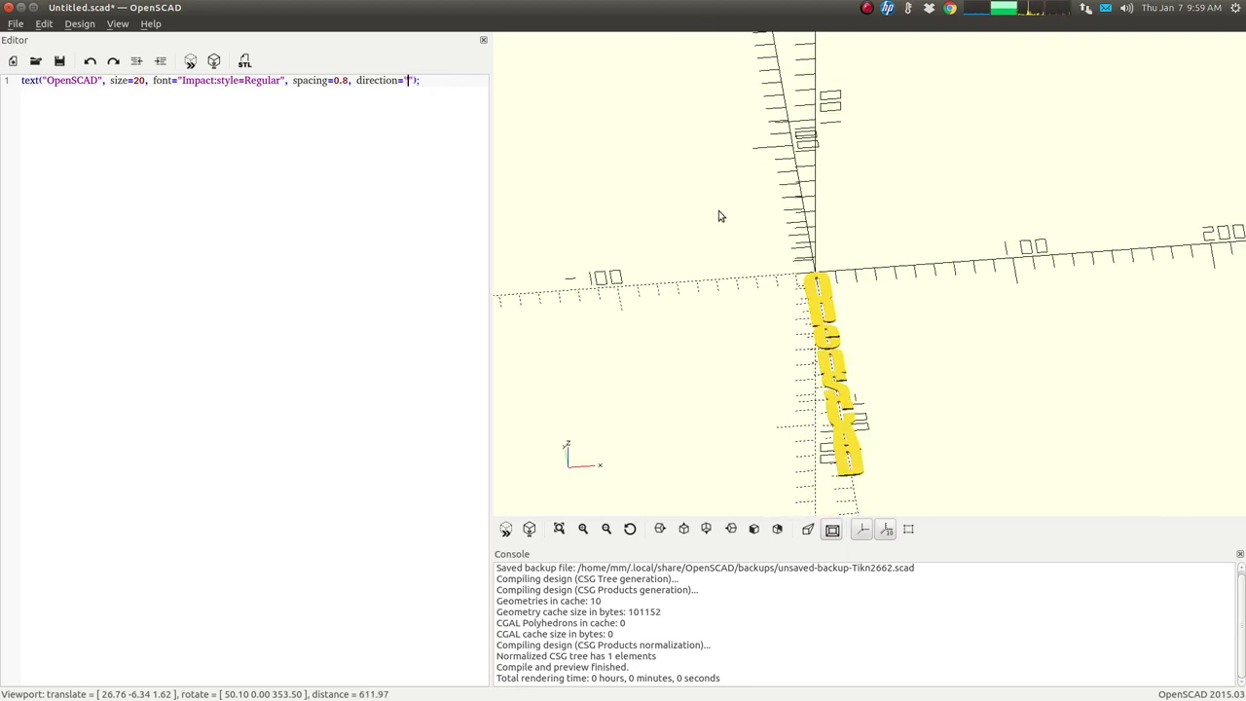
type("tr")
key("F5")
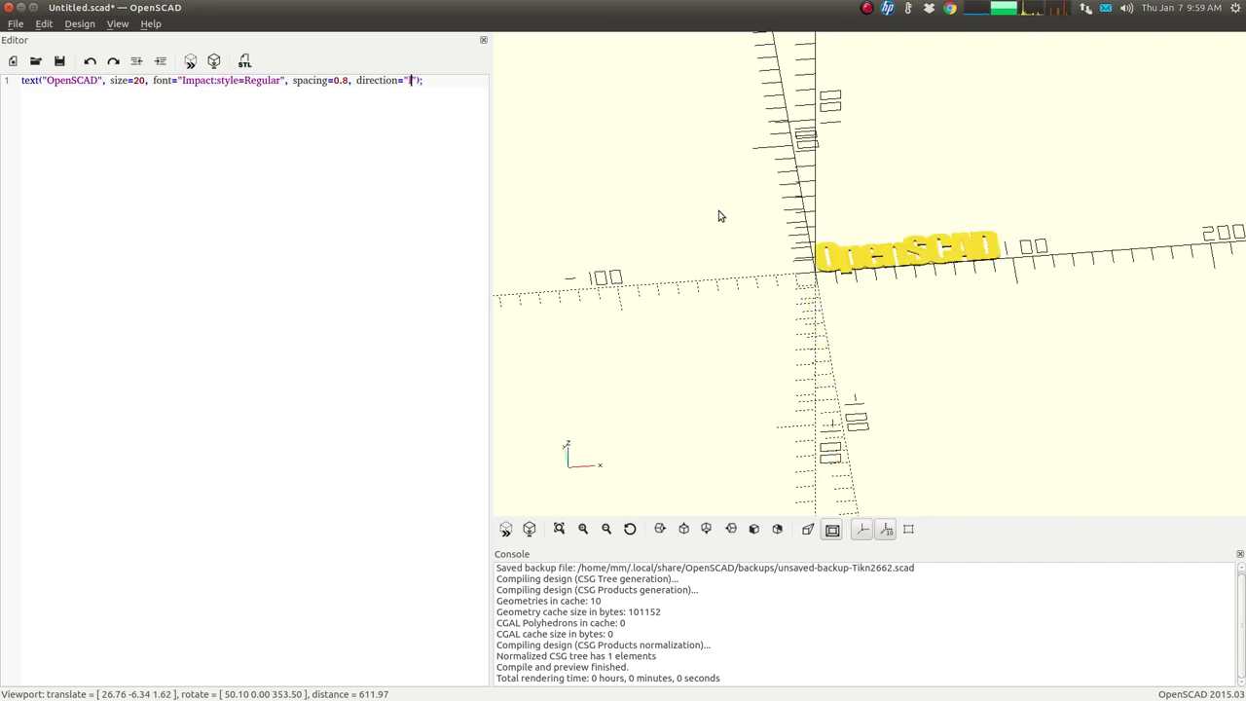
type("rtl")
key("F5")
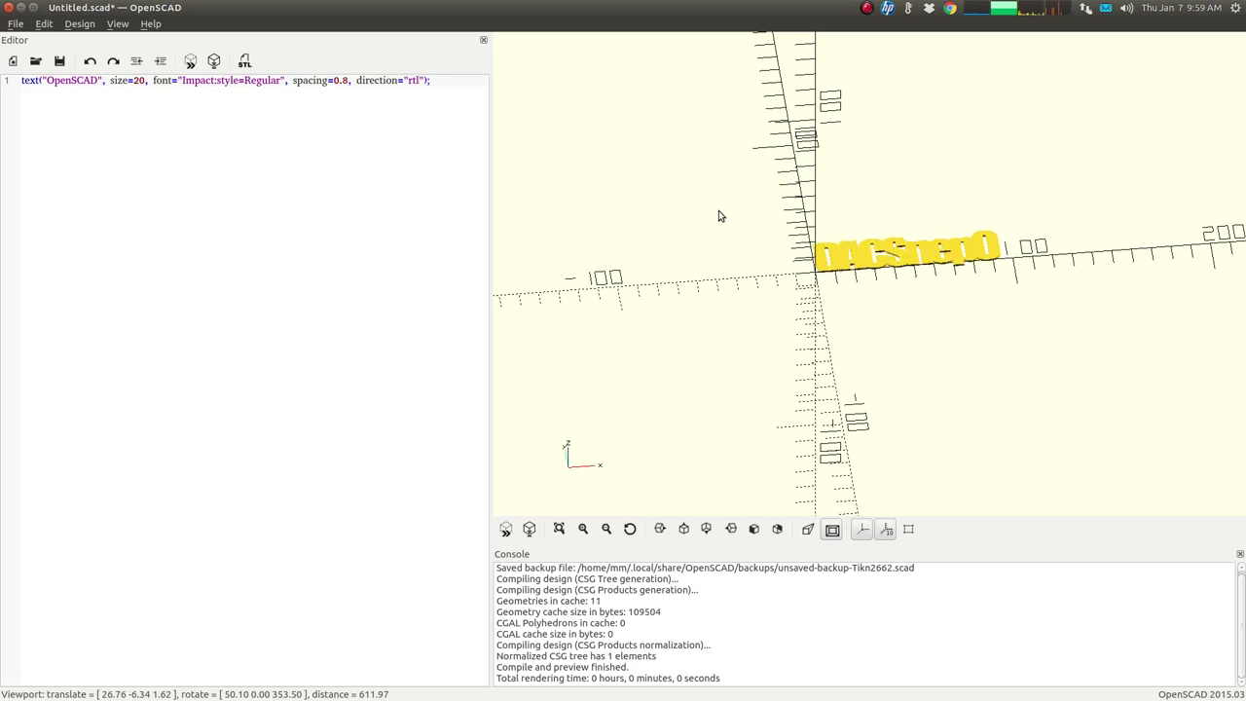
Step: Preview the ttb and btt directions, settling on direction="ttb" for a vertical column
type("tb")
key("Return")
key("BackSpace")
key("F5")
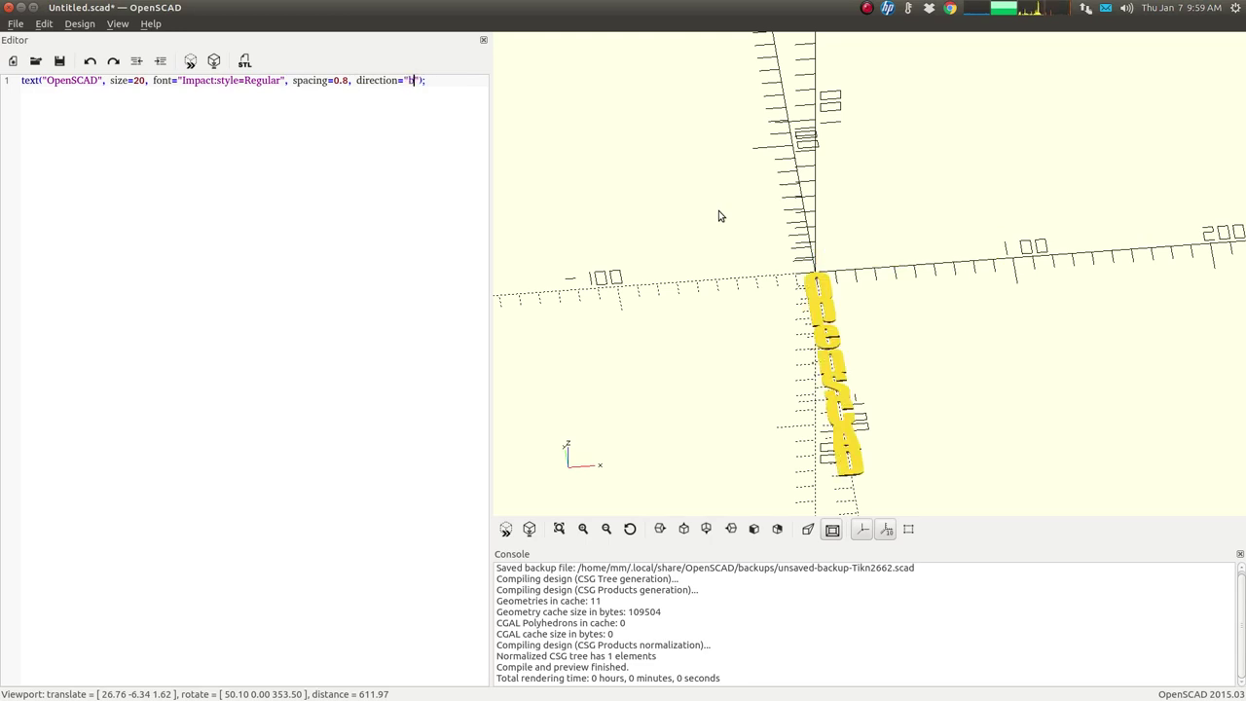
key("F5")
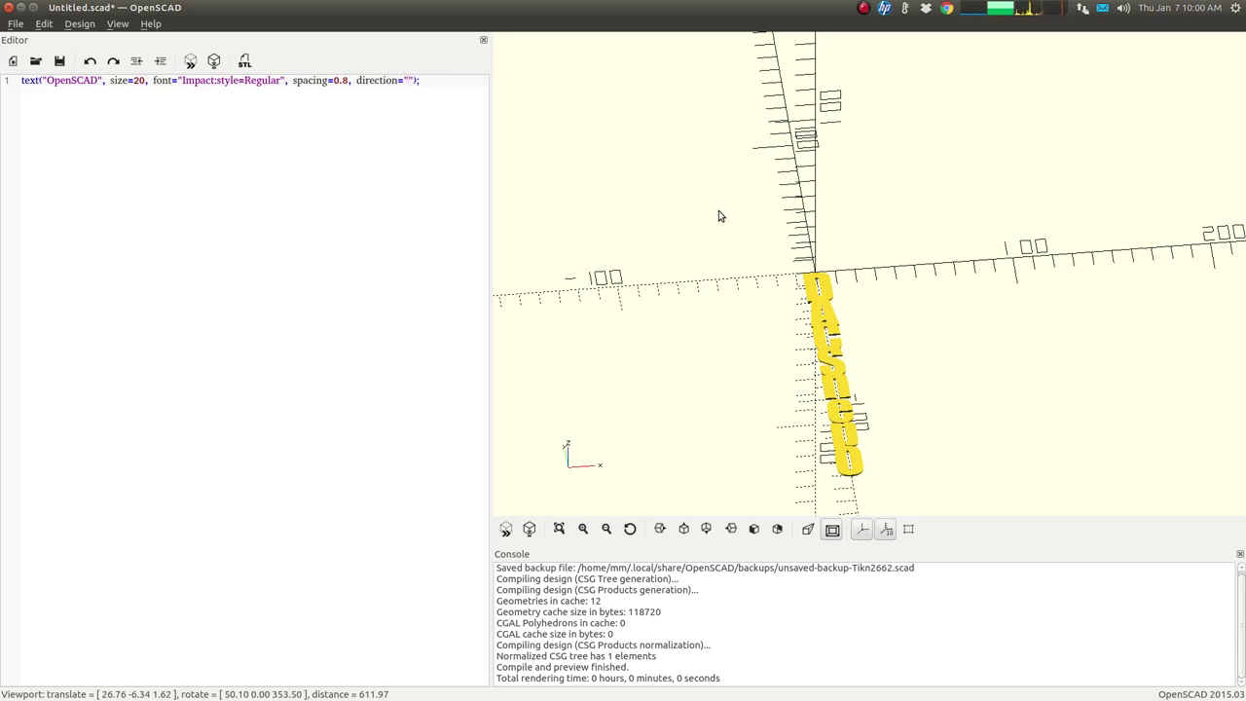
key("F5")
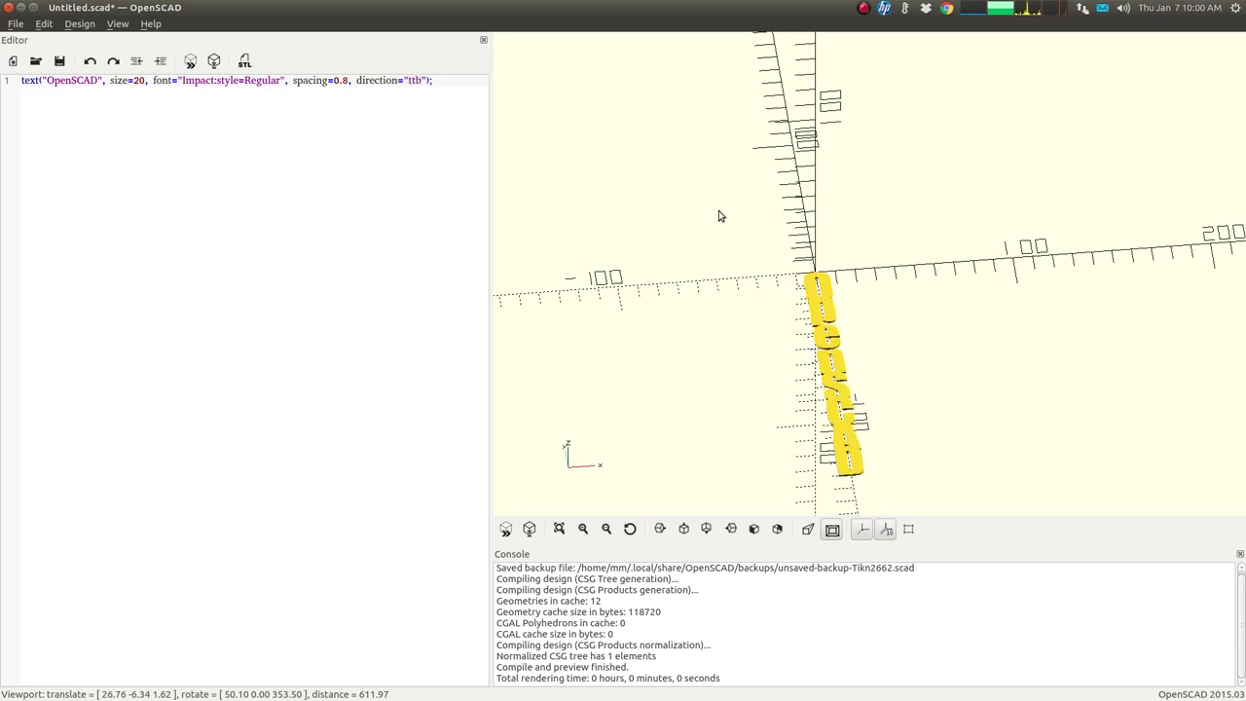
left_click_drag(929, 344, 873, 369)
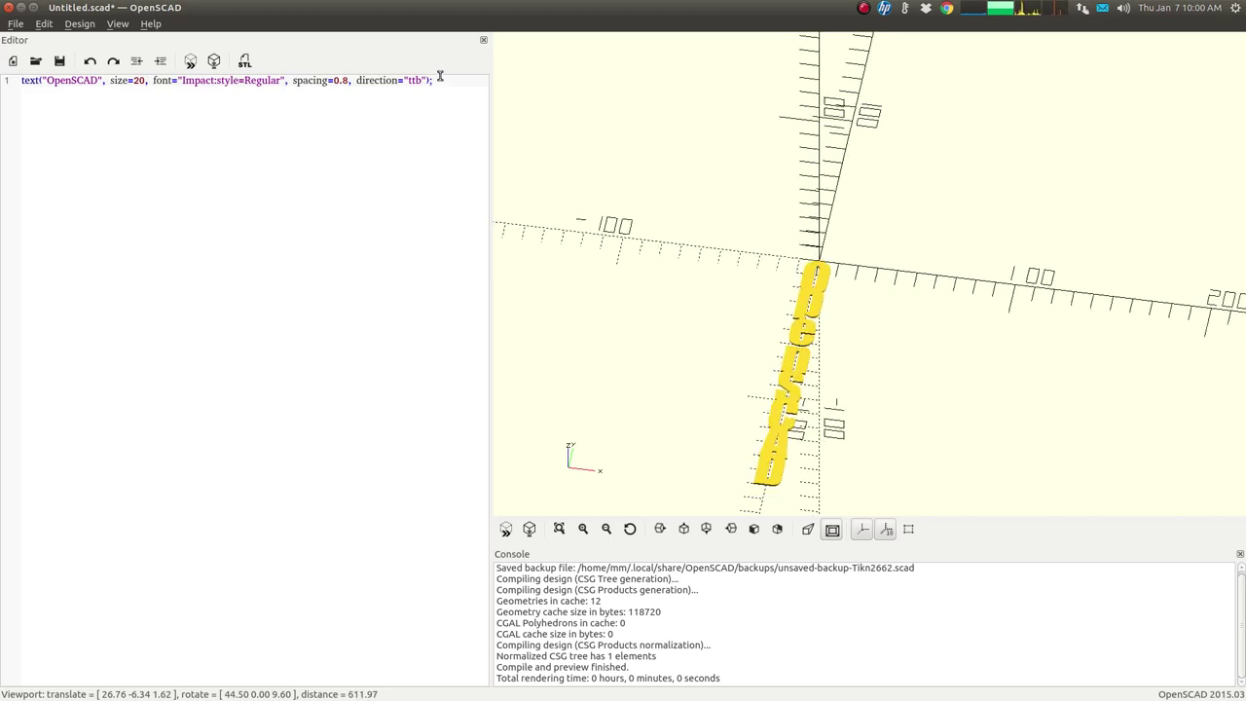
Step: Fully render the ttb Impact lettering and orbit around it from several angles
left_click_drag(863, 322, 815, 301)
scroll(857, 282, "up", 5)
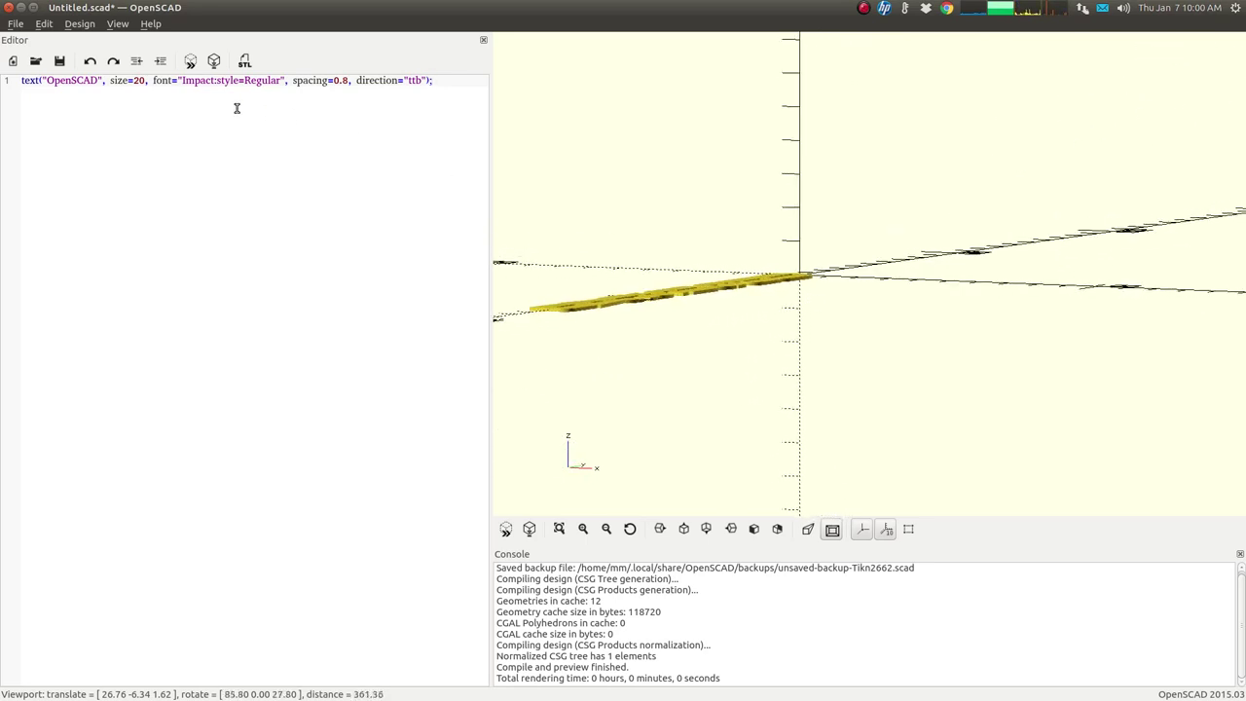
left_click(214, 63)
left_click_drag(634, 205, 661, 281)
scroll(662, 281, "down", 2)
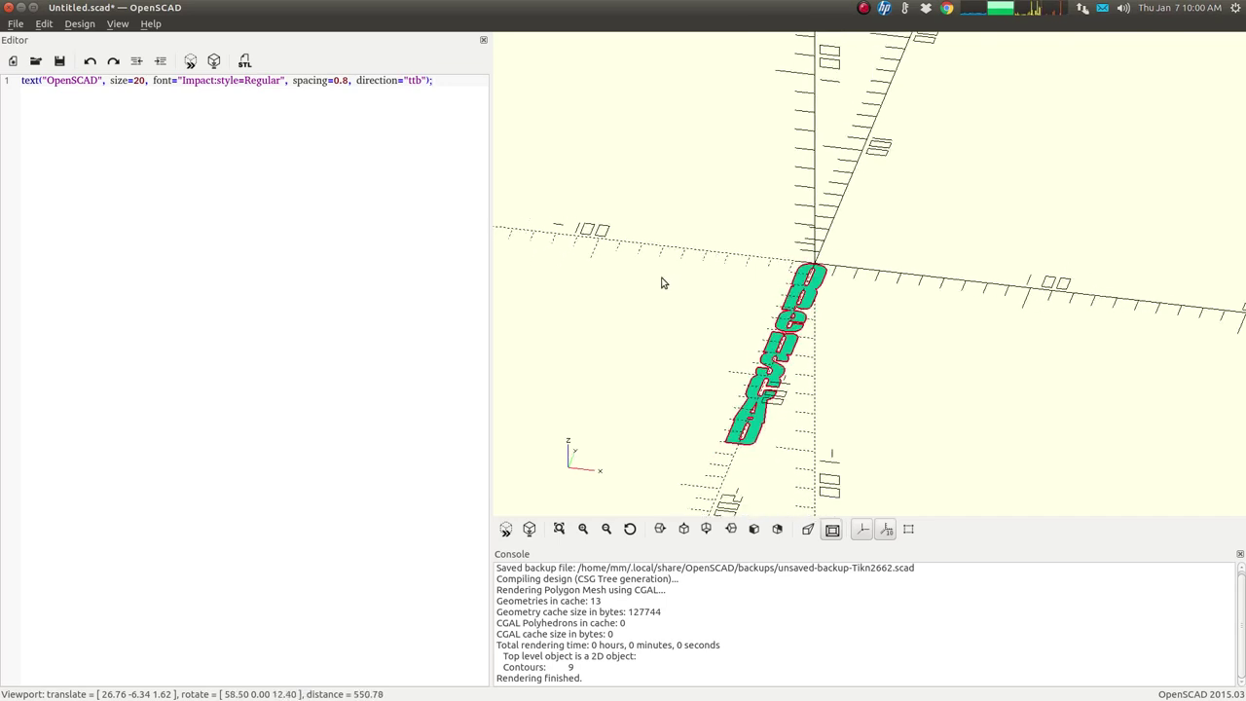
left_click(450, 103)
left_click_drag(547, 226, 553, 218)
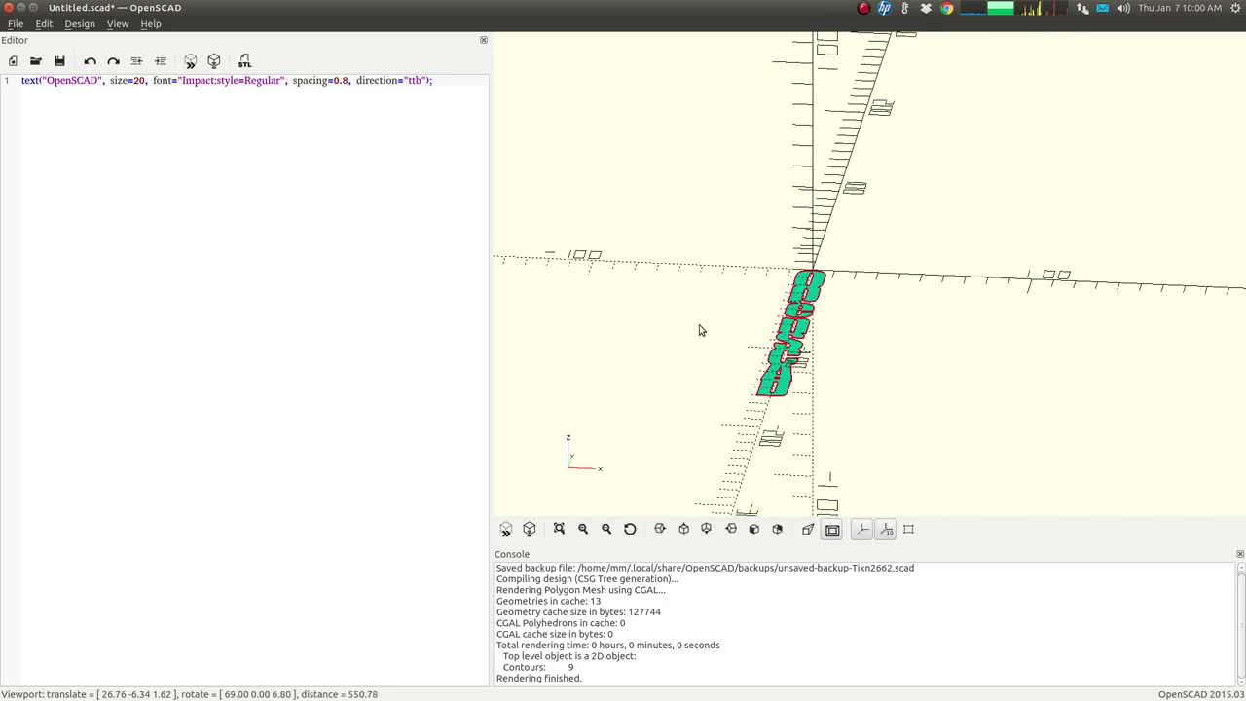
left_click_drag(790, 360, 843, 310)
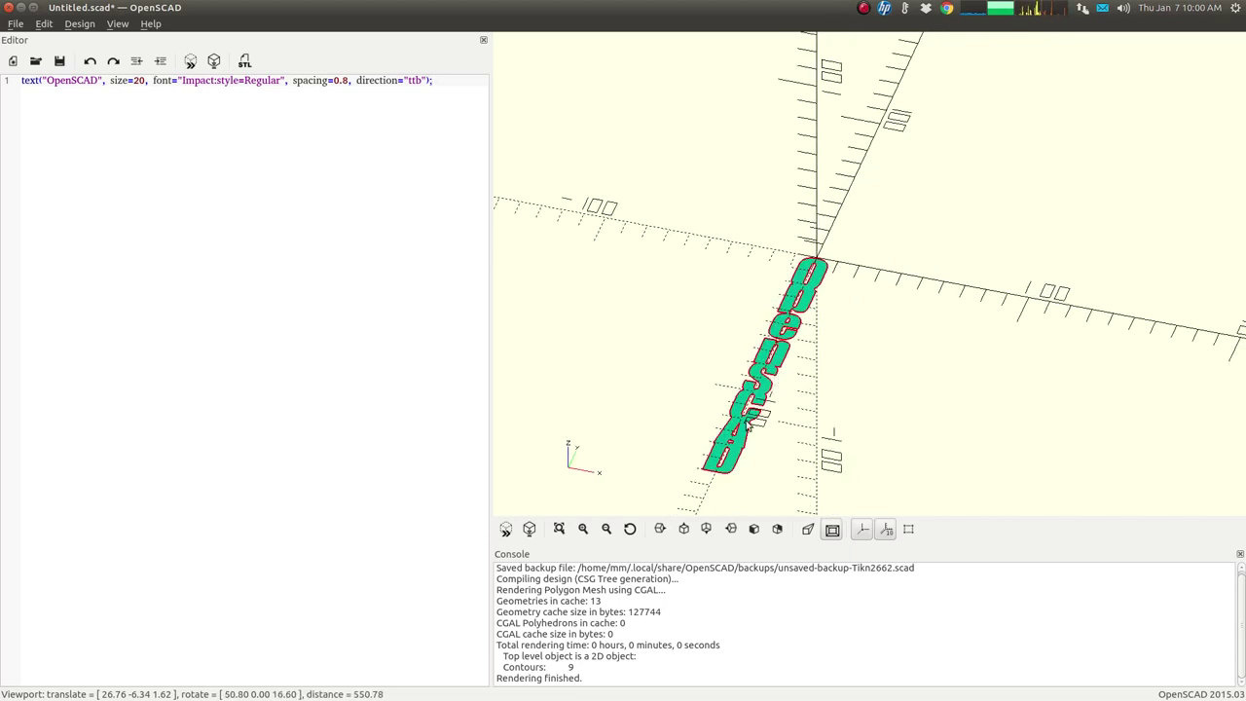
left_click_drag(756, 363, 678, 328)
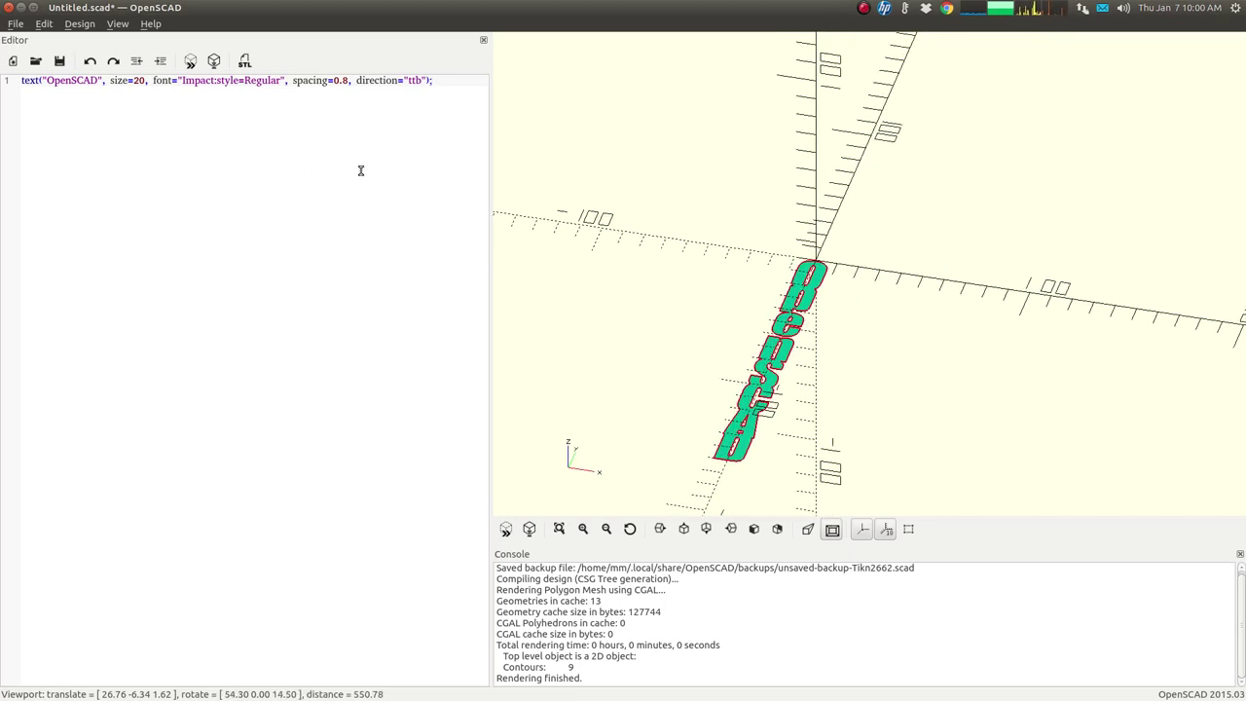
left_click_drag(747, 352, 738, 341)
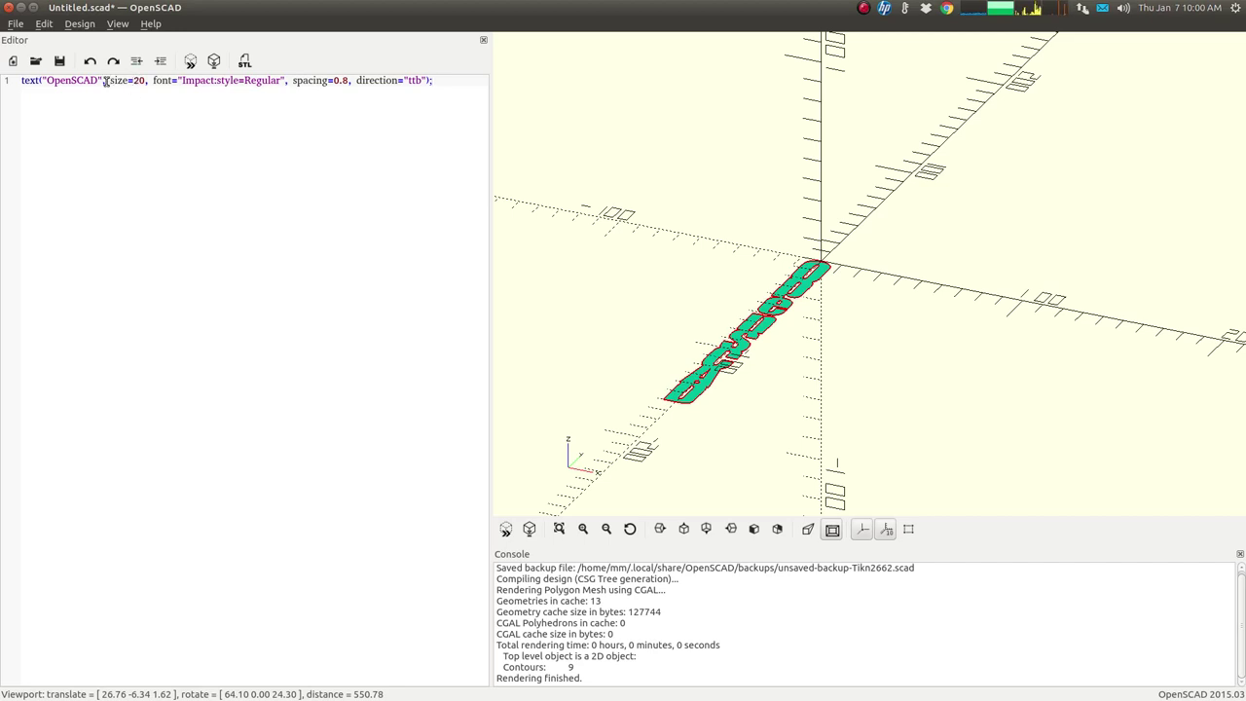
Step: Remove the size, font, spacing and direction arguments and prefix text("OpenSCAD") with linear_extrude(height=5)
left_click_drag(102, 81, 434, 85)
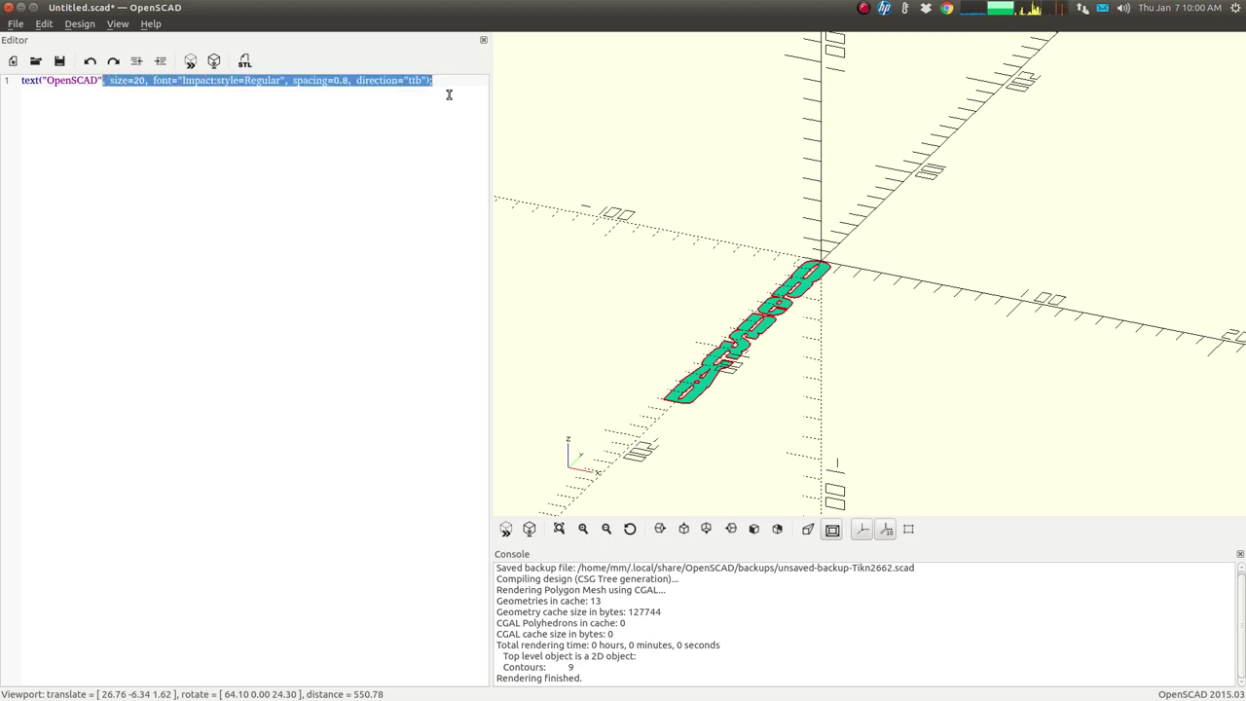
key("BackSpace")
type(");")
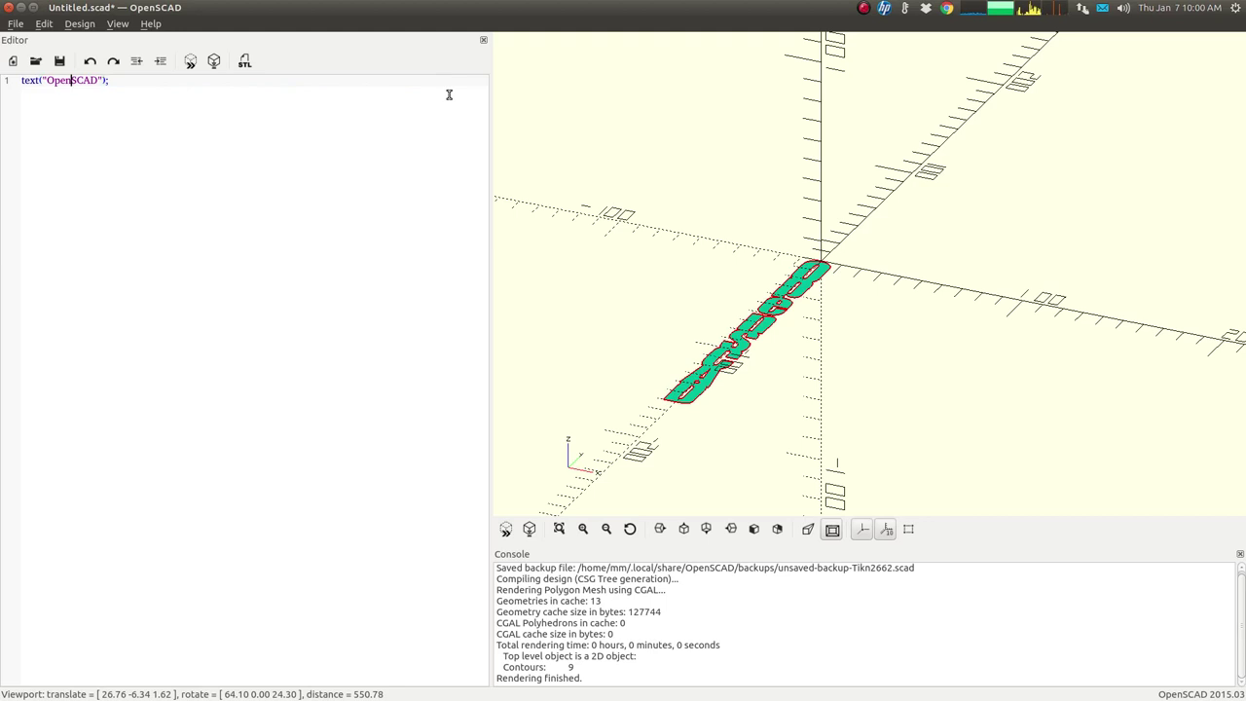
key("Home")
type("linear_")
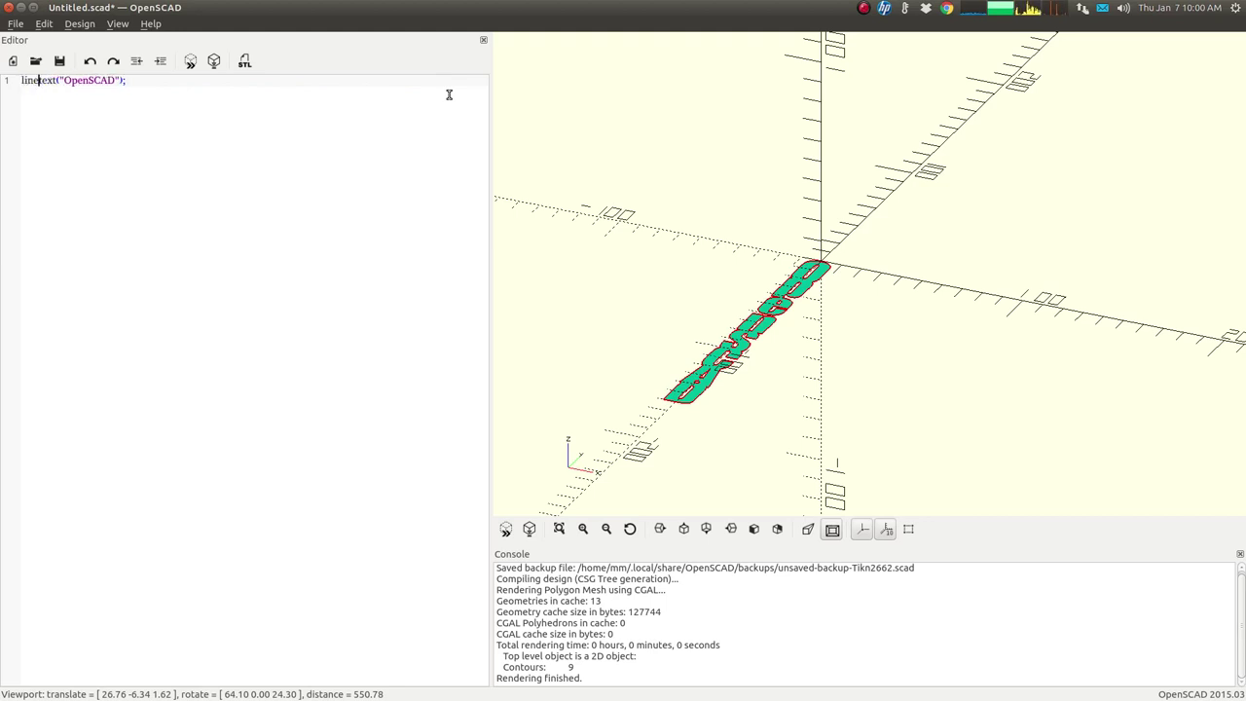
type("extrude")
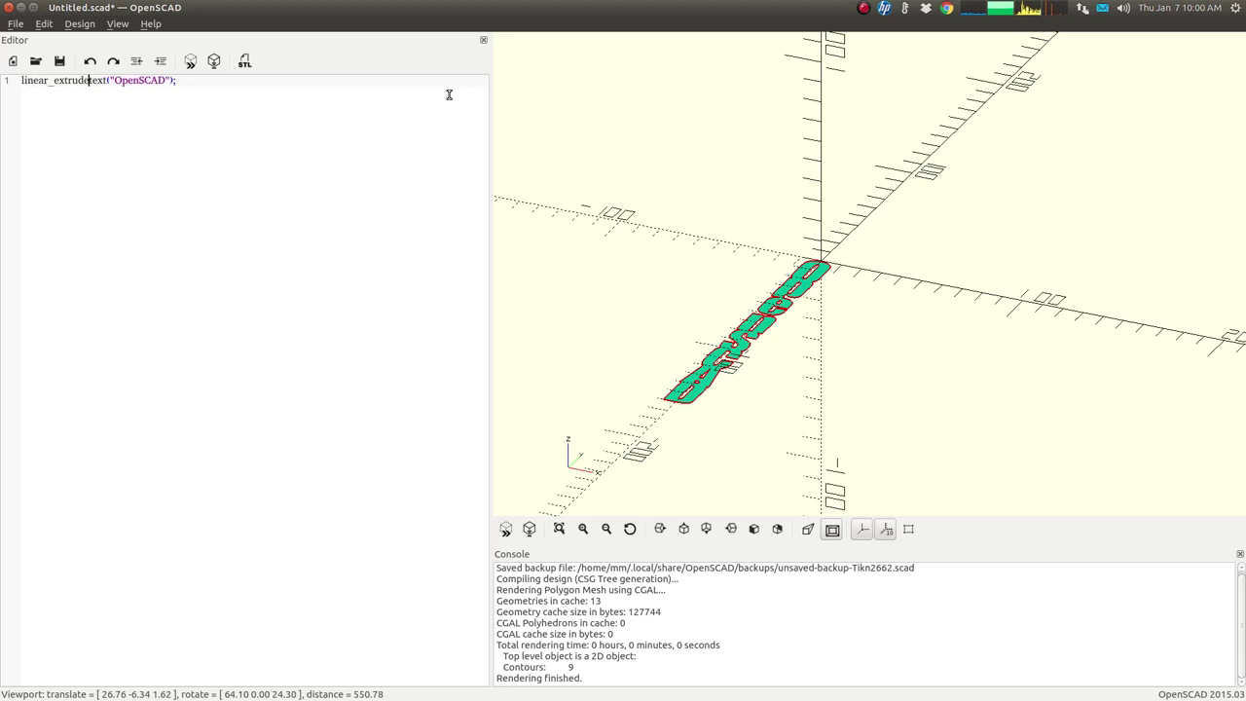
type("(height")
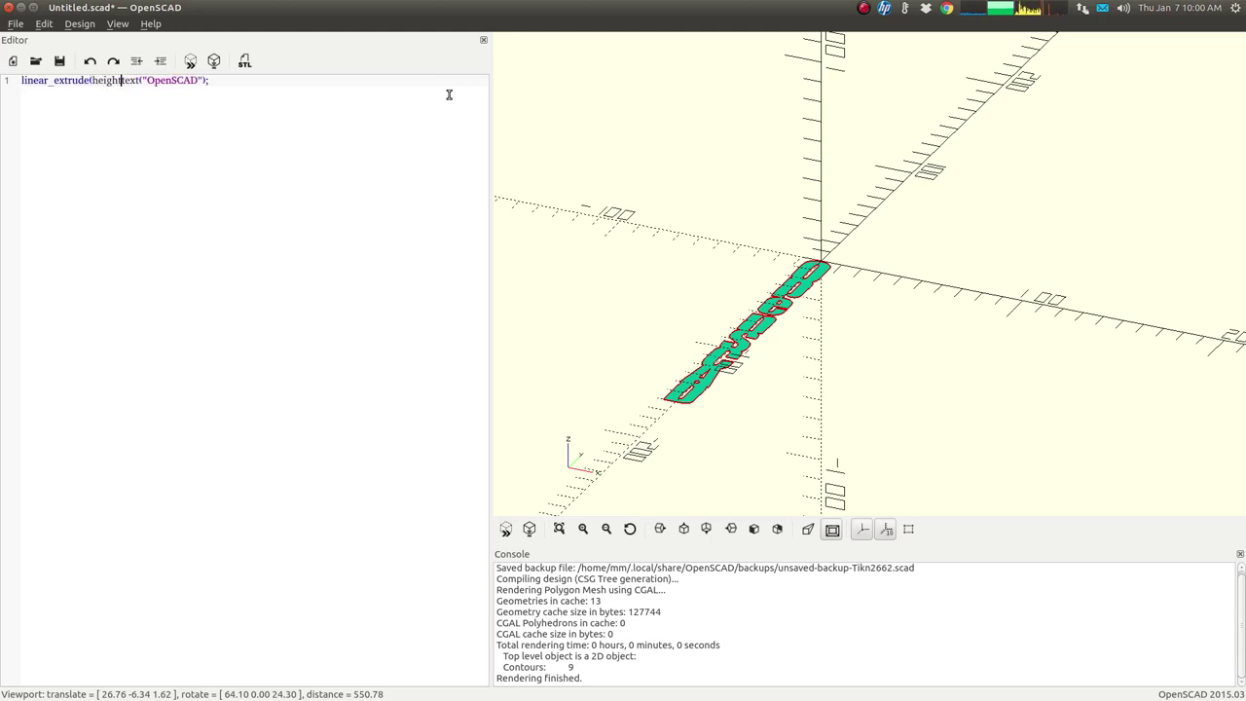
type("=")
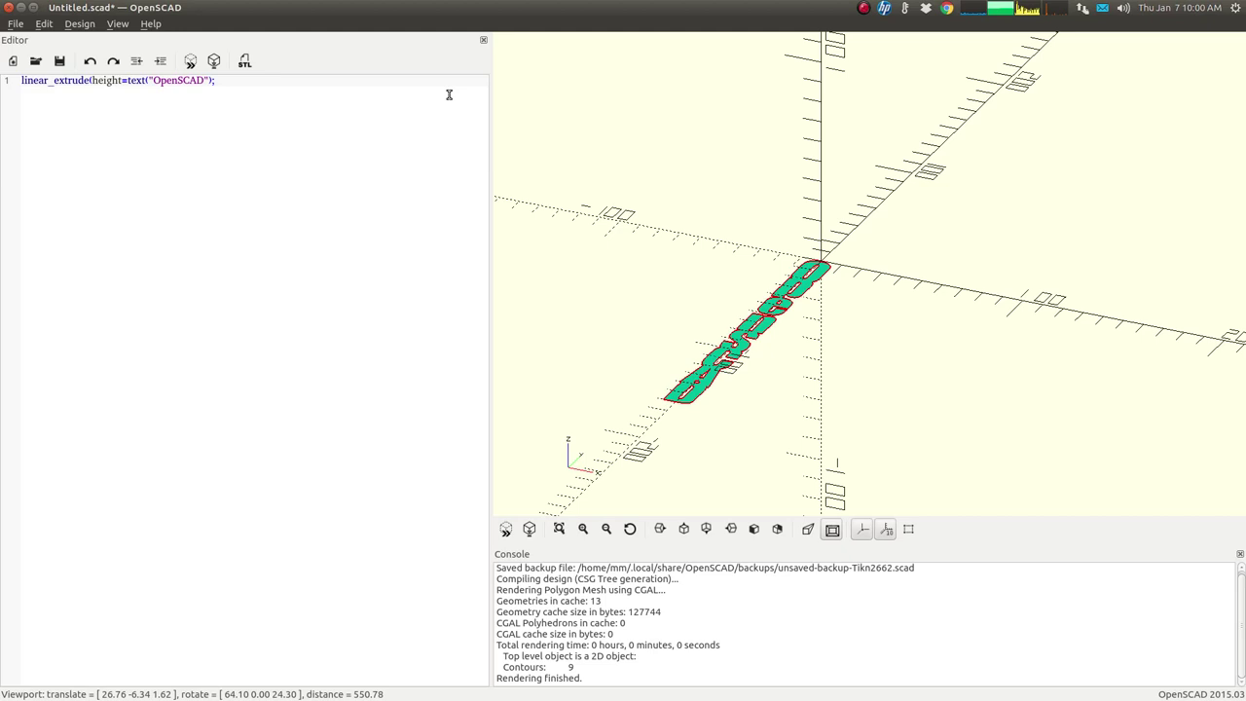
type("5")
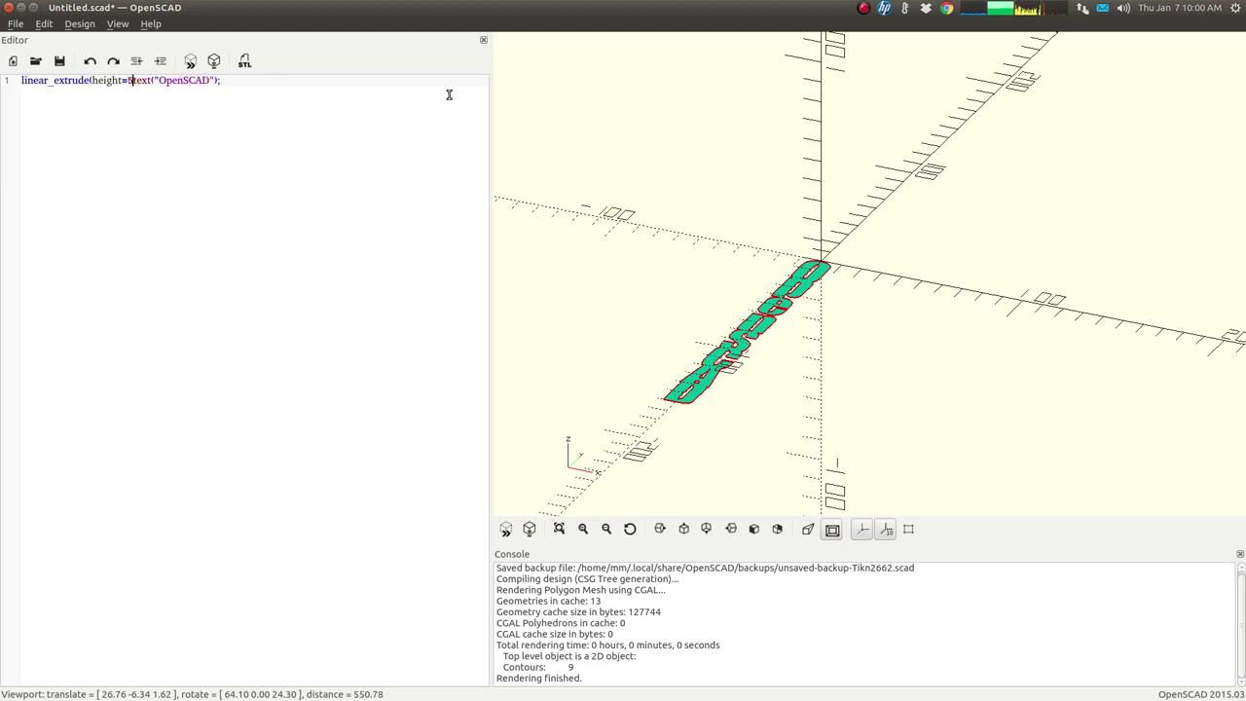
type(")")
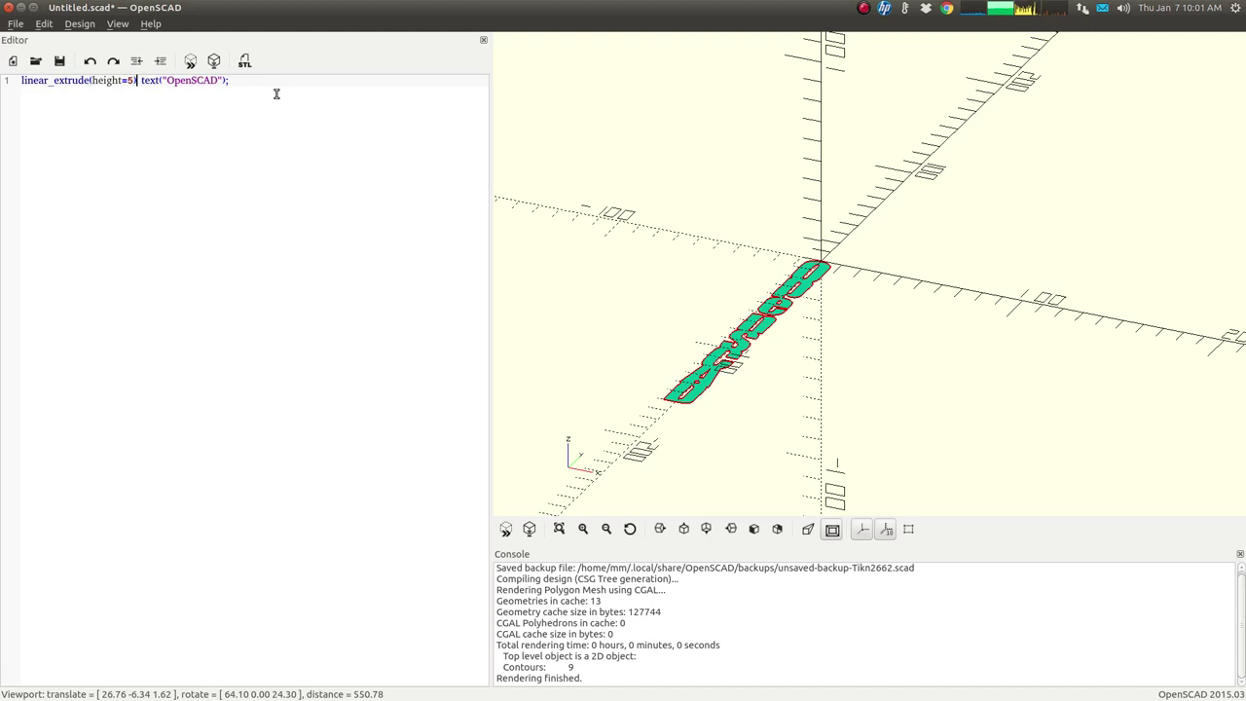
Step: Preview the 5-high extruded OpenSCAD letters from a close, low angle
key("End")
left_click_drag(23, 84, 228, 81)
double_click(148, 81)
left_click(229, 81)
left_click(192, 62)
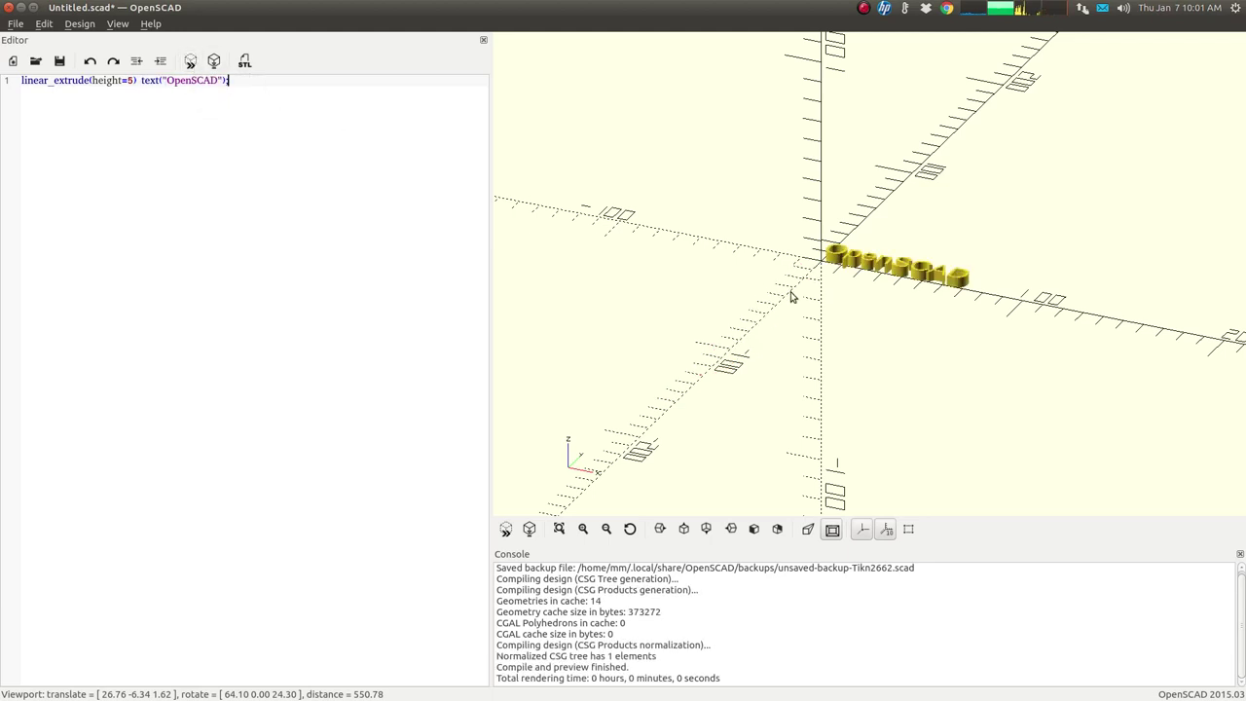
scroll(857, 320, "up", 9)
left_click_drag(790, 296, 885, 336)
scroll(884, 336, "down", 2)
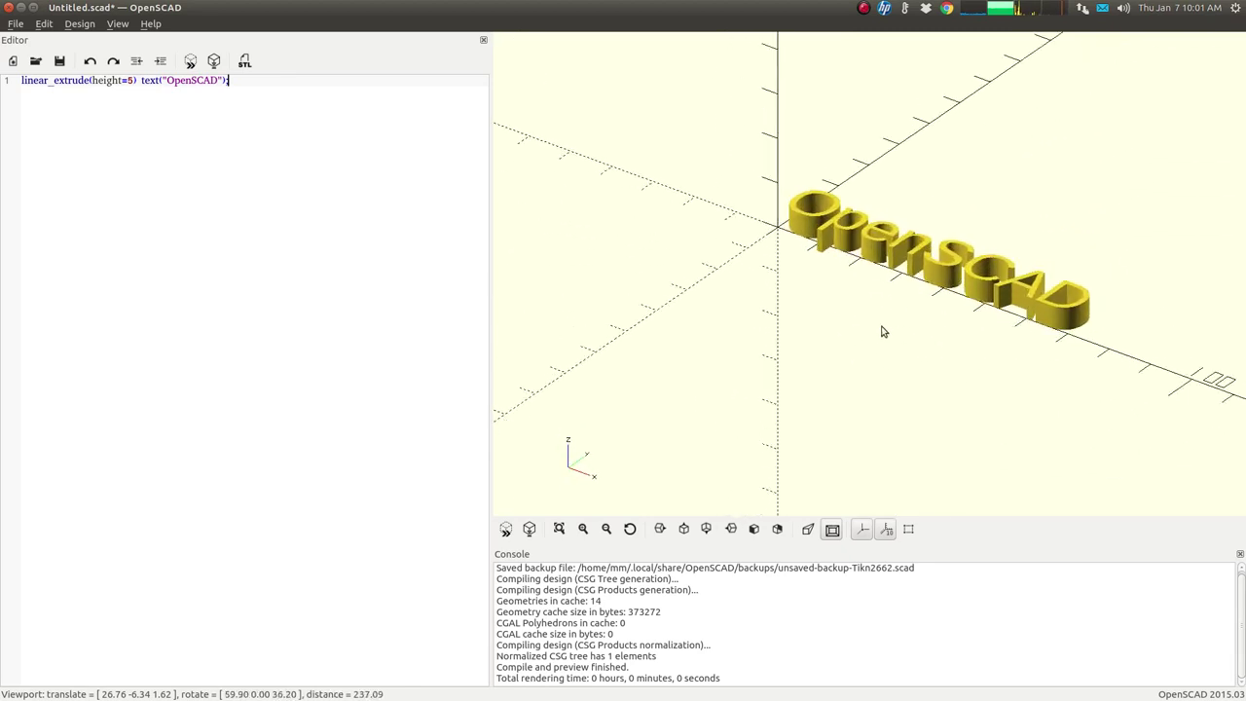
Step: Test a ! prefix on text to show only the flat shape, then remove it
left_click(141, 80)
type("!")
key("F5")
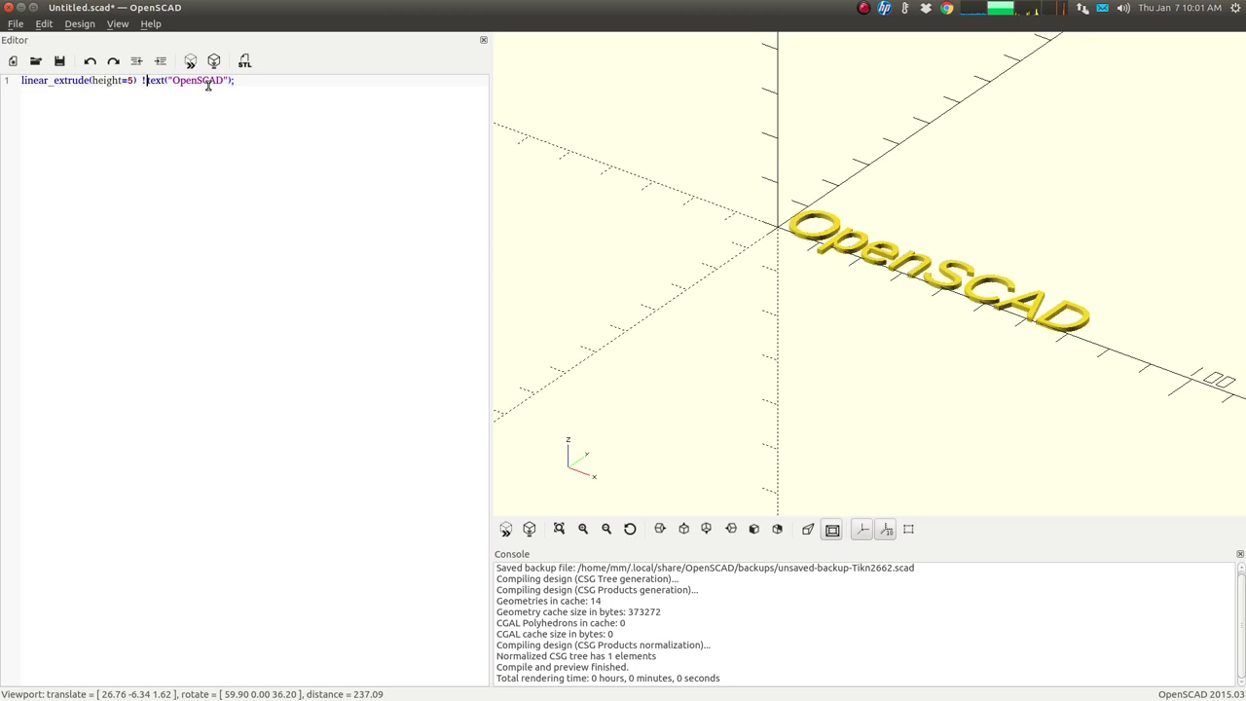
left_click_drag(781, 257, 943, 318)
key("BackSpace")
key("F5")
scroll(981, 297, "up", 5)
scroll(980, 297, "down", 3)
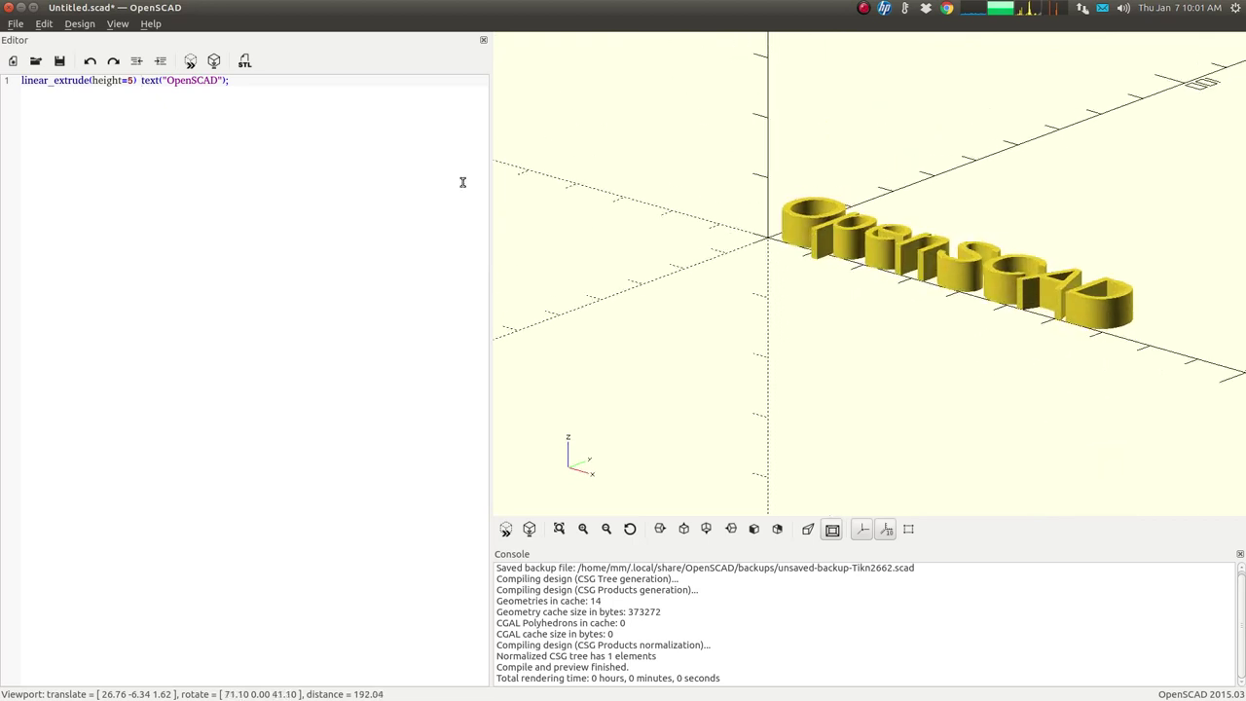
Step: Raise the extrusion height to 55 and preview the tall letters
left_click(133, 81)
type("5")
key("F5")
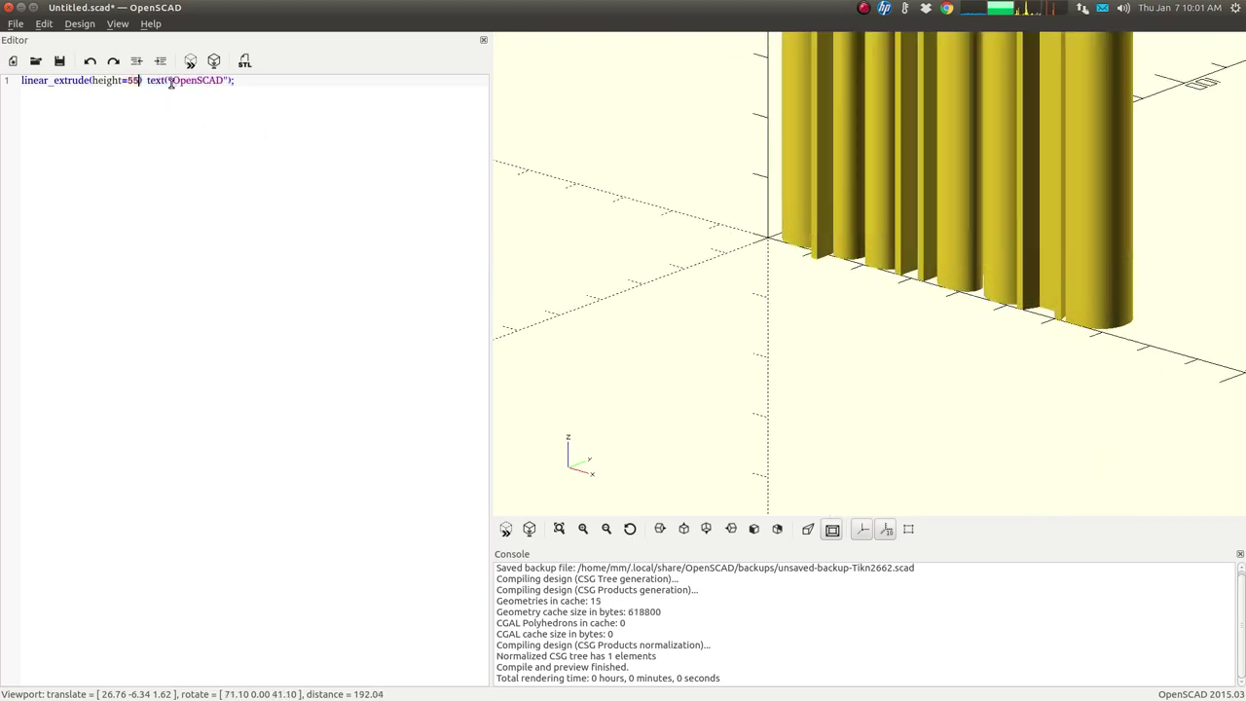
left_click_drag(616, 88, 656, 153)
scroll(659, 152, "down", 2)
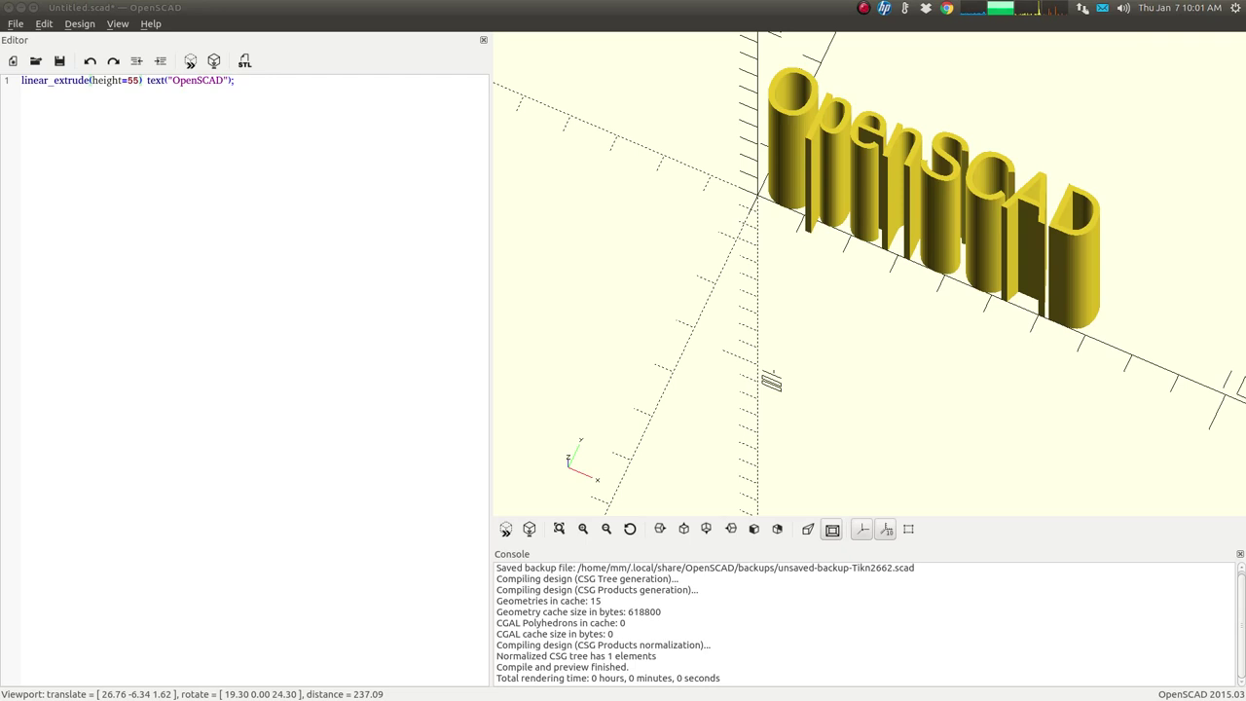
left_click(308, 140)
Step: Replace the code with the three-line linear_extrude(height=25) vertical Impact text and preview it
key("ctrl+a")
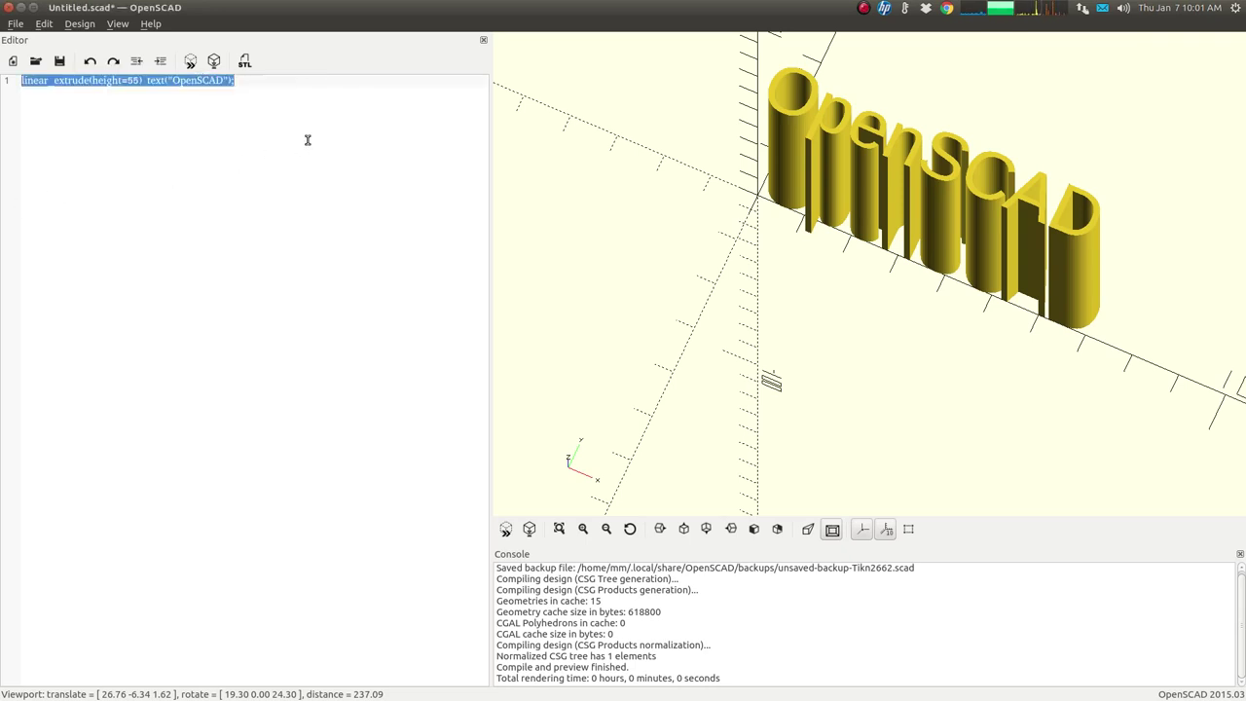
type("linear_extrude(height=25) text(\"OpenSCAD\", size=20, font=\"Impact:style=Regular\", spacing=0.8, direction=\"ttb\");")
left_click(191, 62)
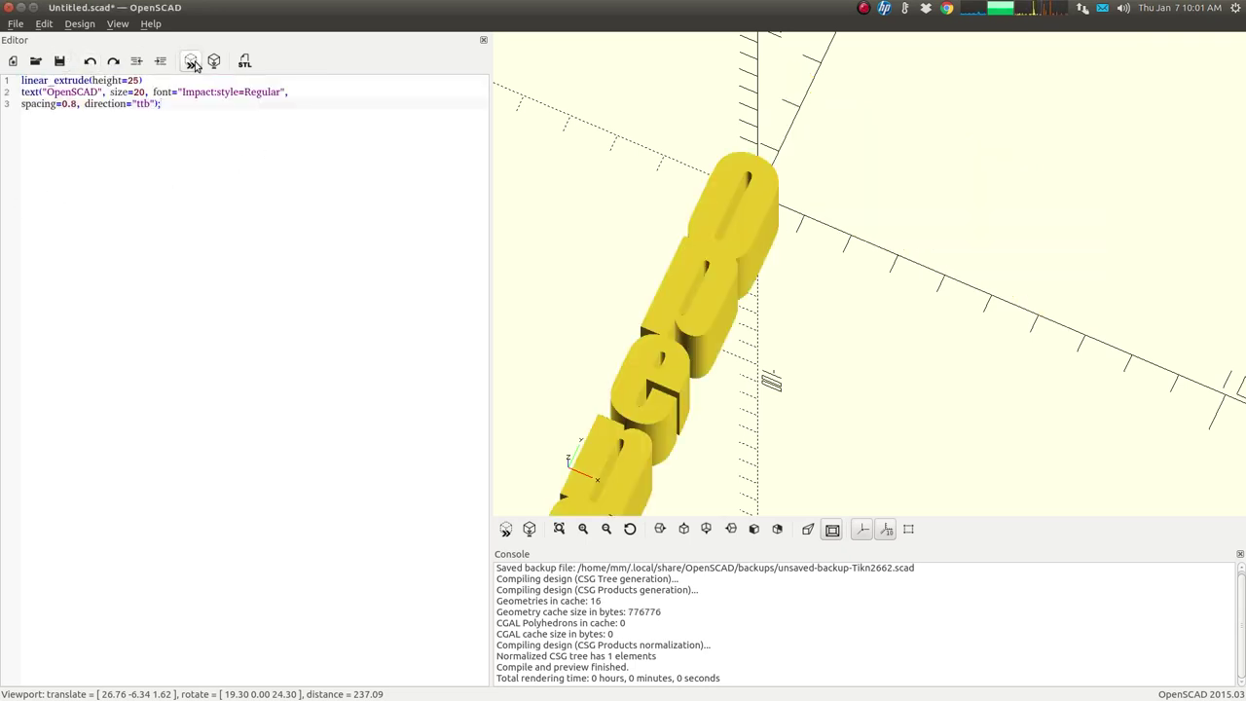
scroll(716, 325, "down", 5)
left_click_drag(873, 356, 870, 308)
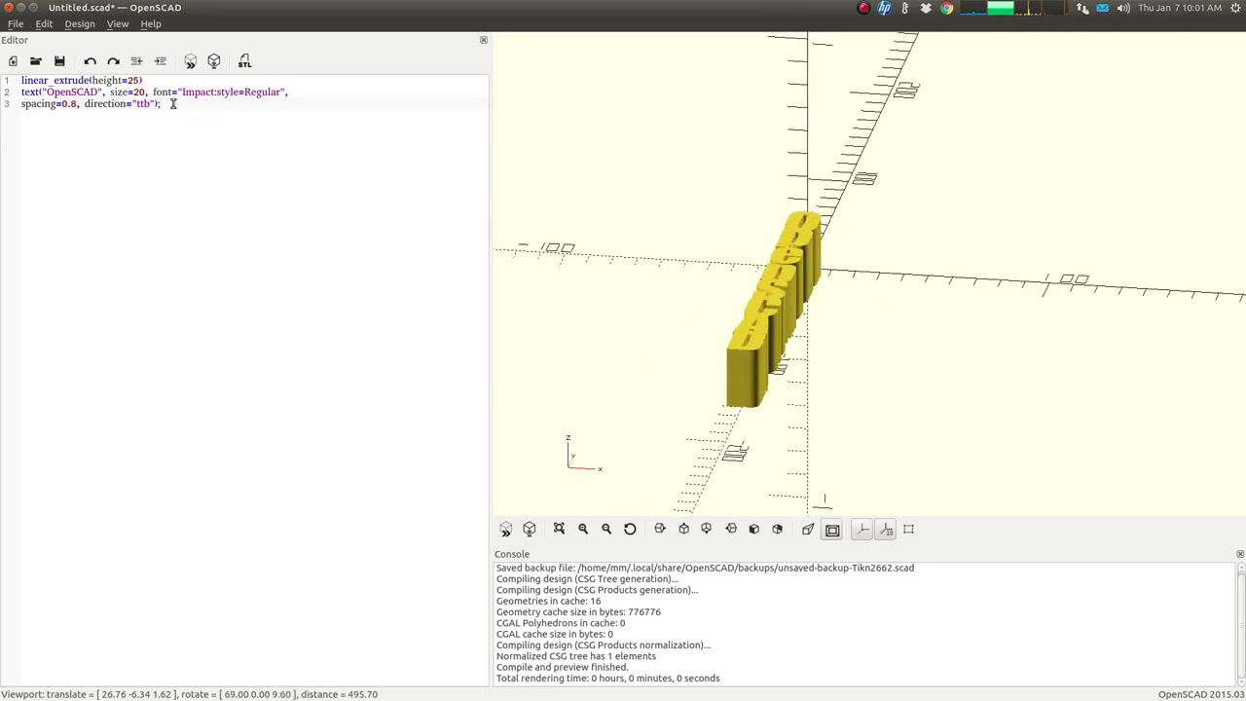
mouse_move(732, 335)
left_mouse_down()
mouse_move(737, 311)
mouse_move(746, 335)
left_mouse_up()
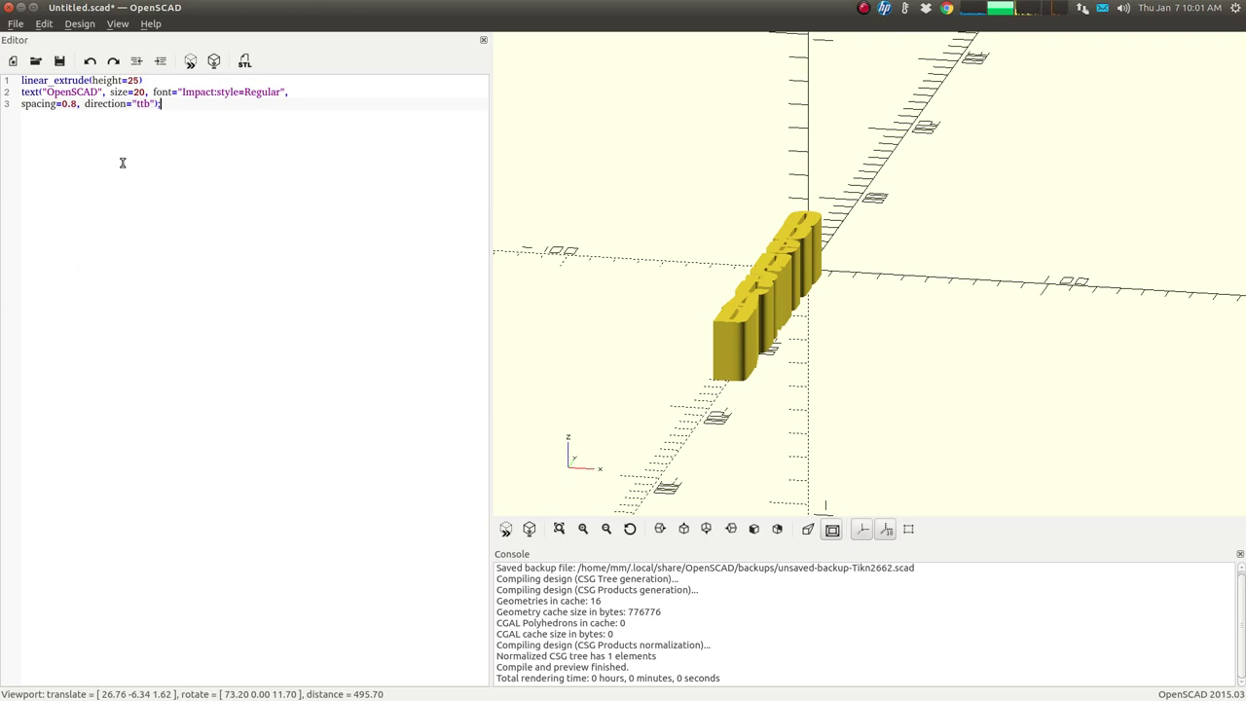
left_click(141, 81)
Step: Add twist=20 to the extrusion and preview the twisted lettering
type(", twist=20")
key("F5")
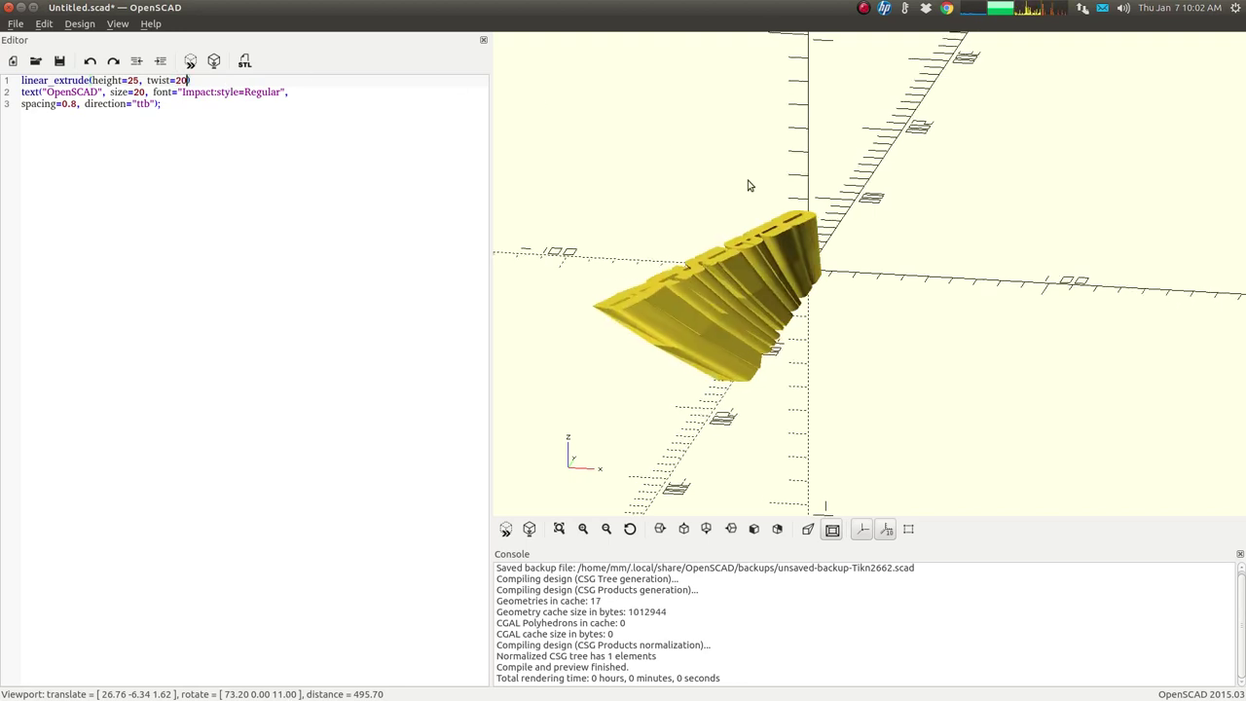
left_click_drag(847, 297, 719, 246)
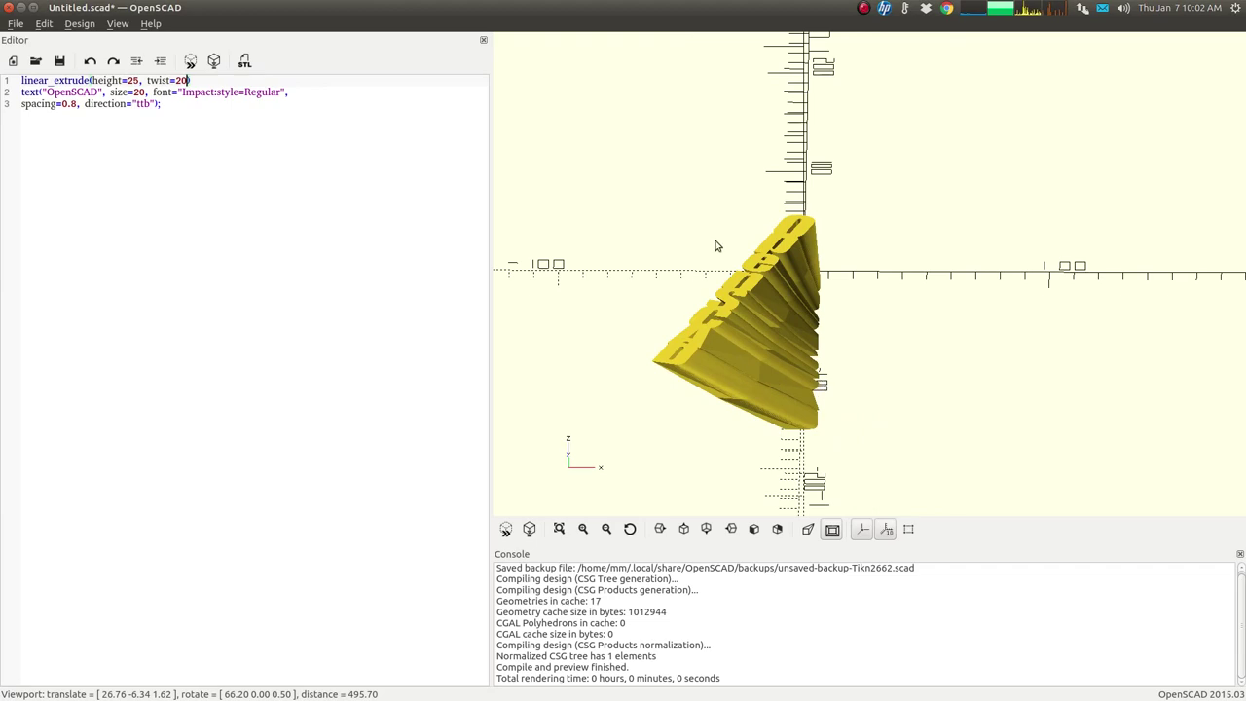
left_click_drag(840, 324, 813, 276)
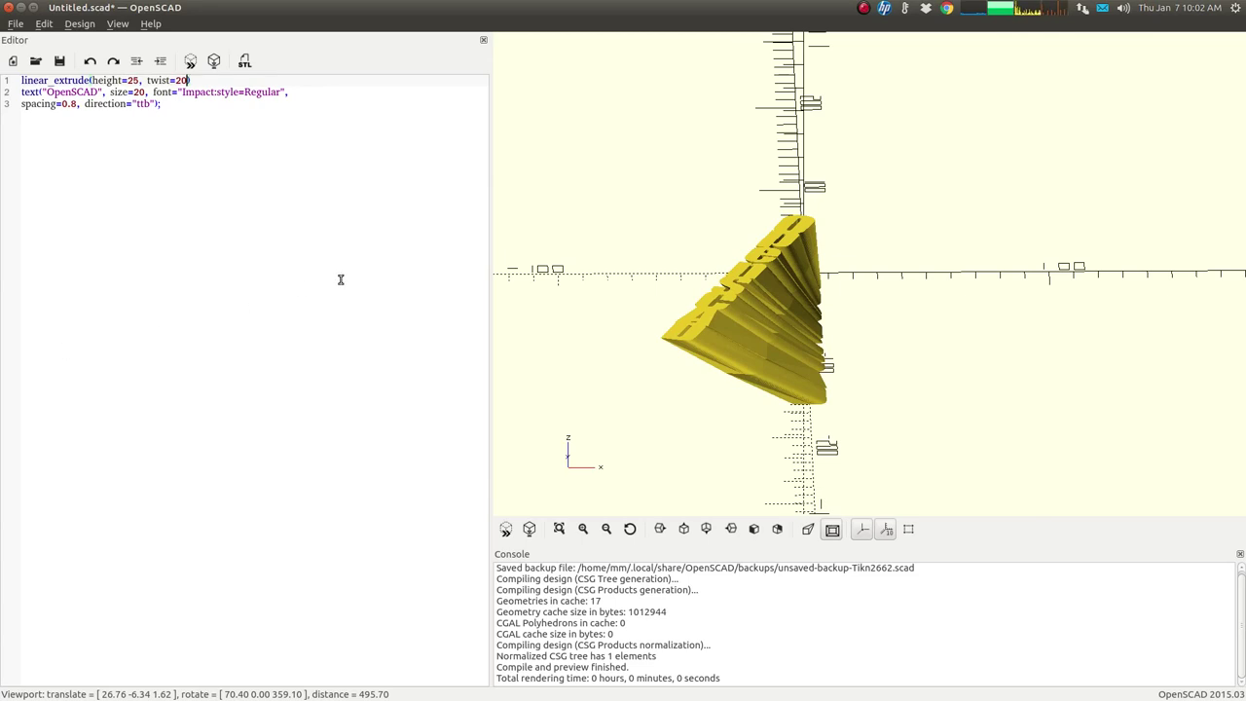
left_click(386, 294)
mouse_move(598, 324)
left_mouse_down()
mouse_move(598, 336)
mouse_move(600, 321)
left_mouse_up()
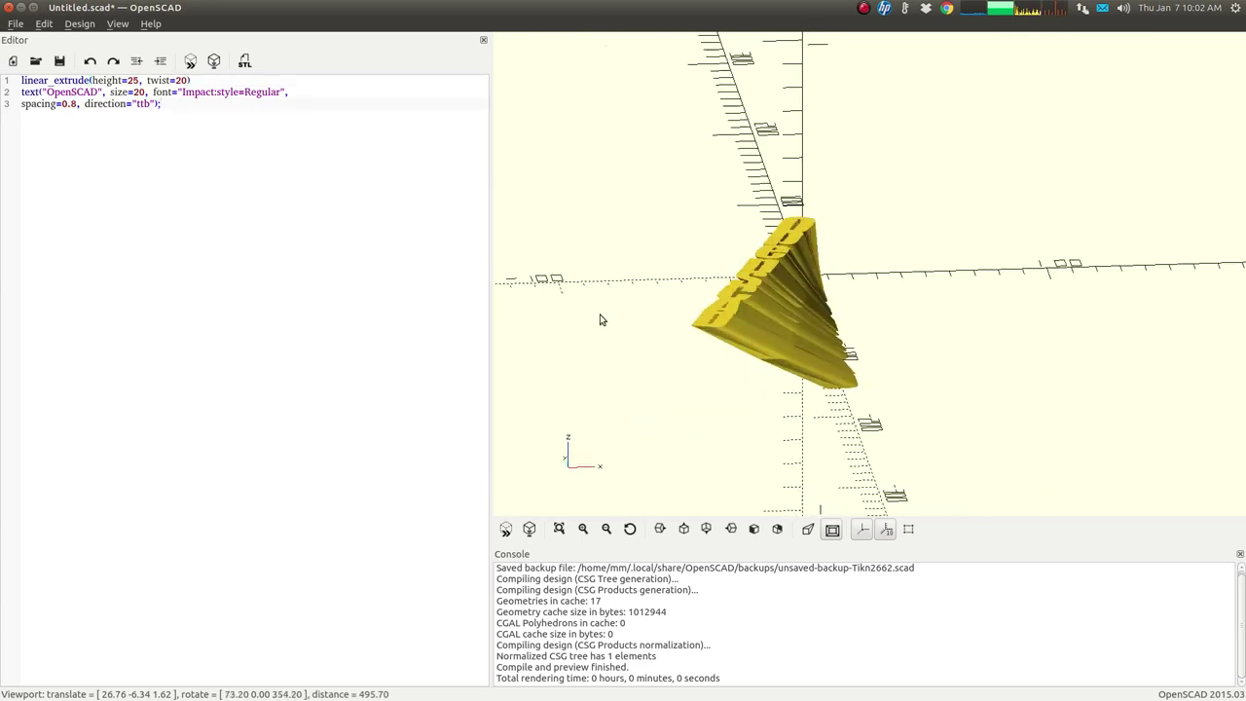
Step: Change the extrusion to height=50 and twist=-180 and preview the fan-shaped solid
left_click(139, 80)
key("BackSpace")
key("BackSpace")
type("50")
key("Right")
key("Right")
key("Right")
key("Right")
key("Right")
key("Right")
key("Right")
key("Right")
key("Right")
key("BackSpace")
key("Delete")
type("-180")
left_click_drag(558, 173, 587, 204)
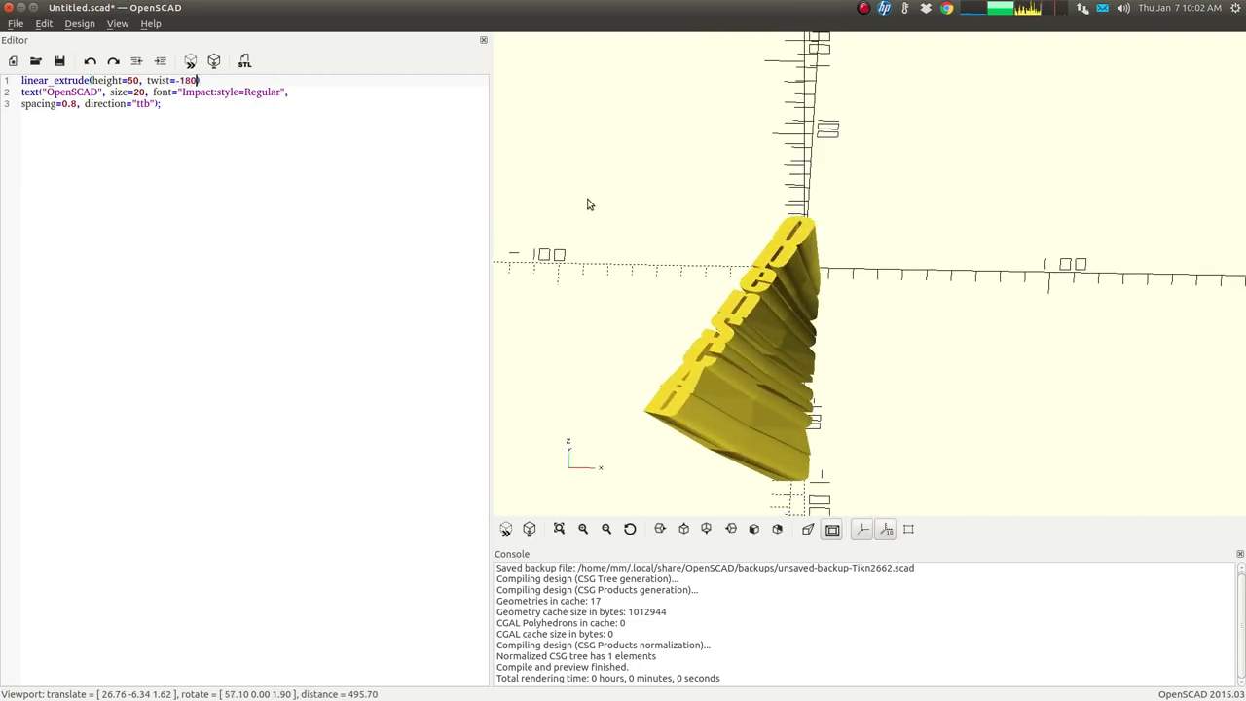
left_click(190, 62)
scroll(725, 317, "down", 3)
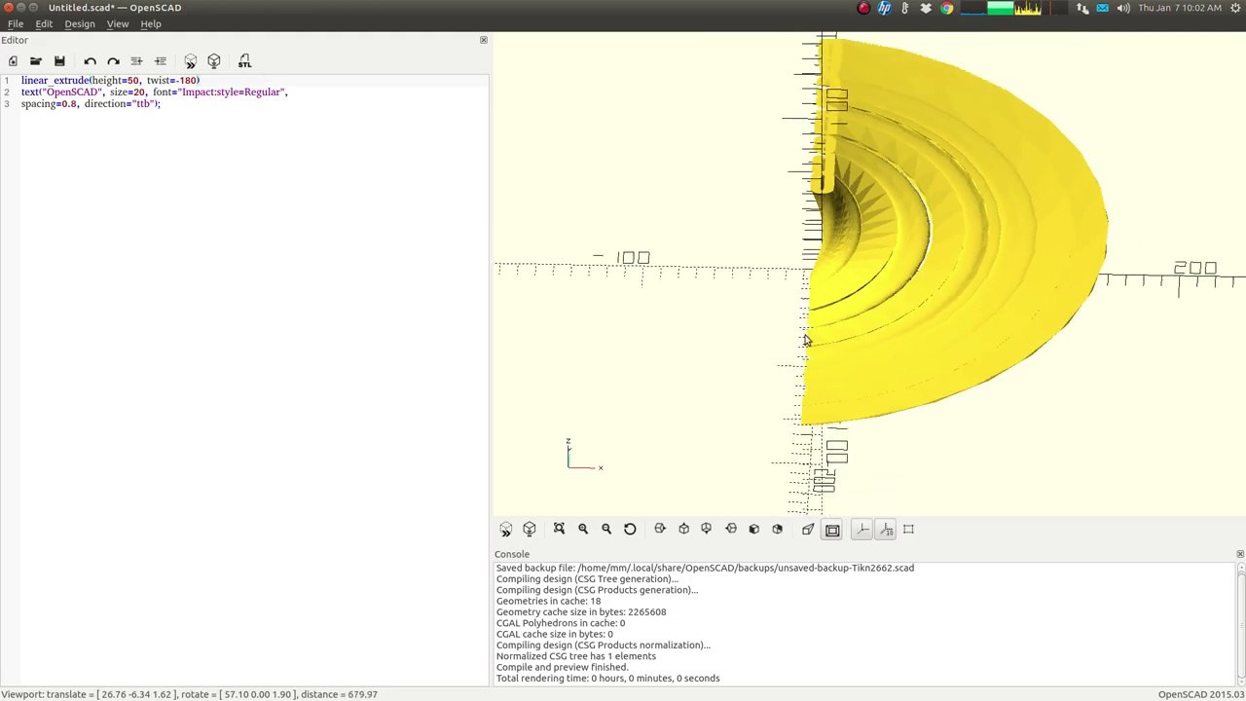
left_click_drag(826, 100, 885, 221)
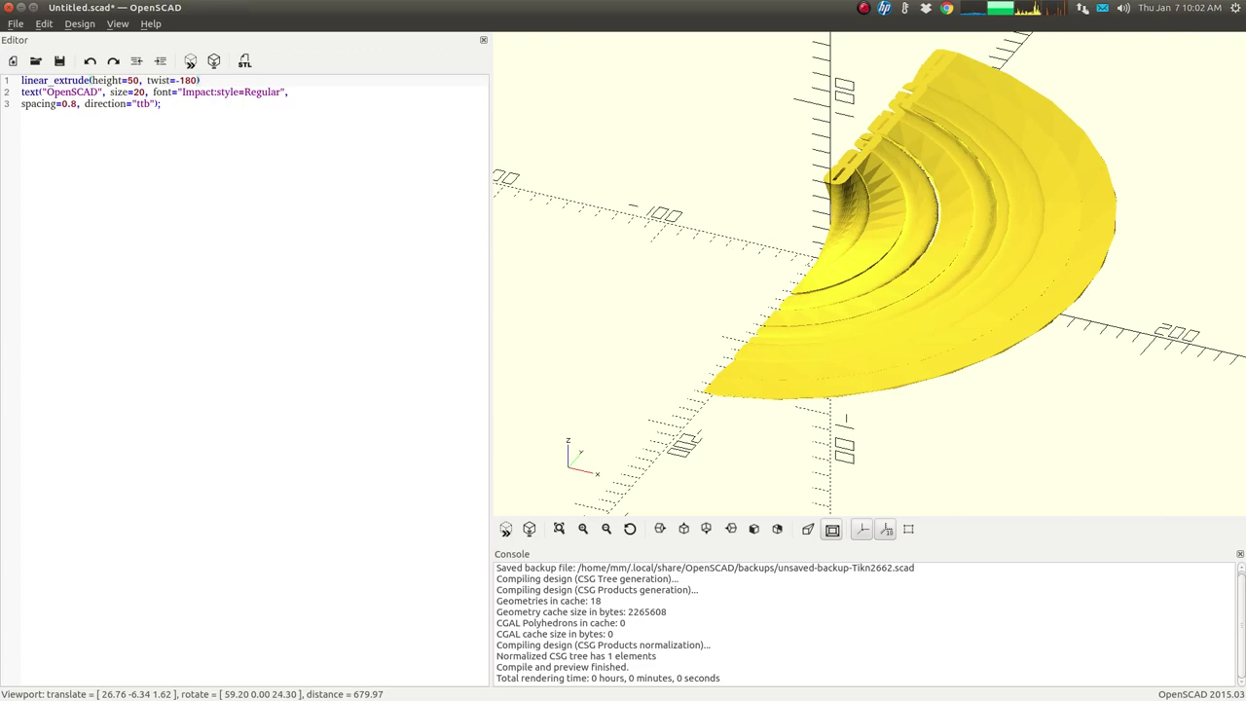
Step: Replace the code with circle(10); and preview the flat radius-10 circle
left_click(213, 199)
left_click_drag(213, 200, 17, 80)
type("circl")
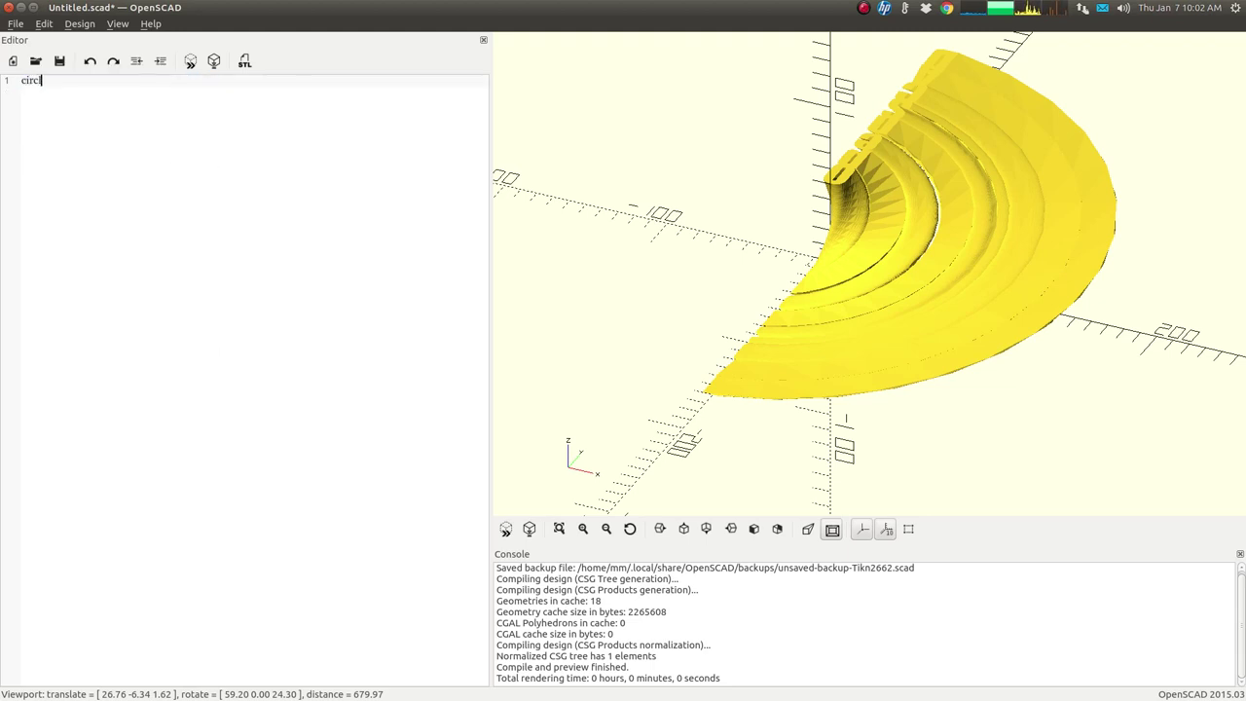
type("e()10")
key("Right")
type(";")
key("F5")
scroll(629, 281, "up", 5)
left_click_drag(628, 281, 771, 297)
scroll(772, 298, "up", 3)
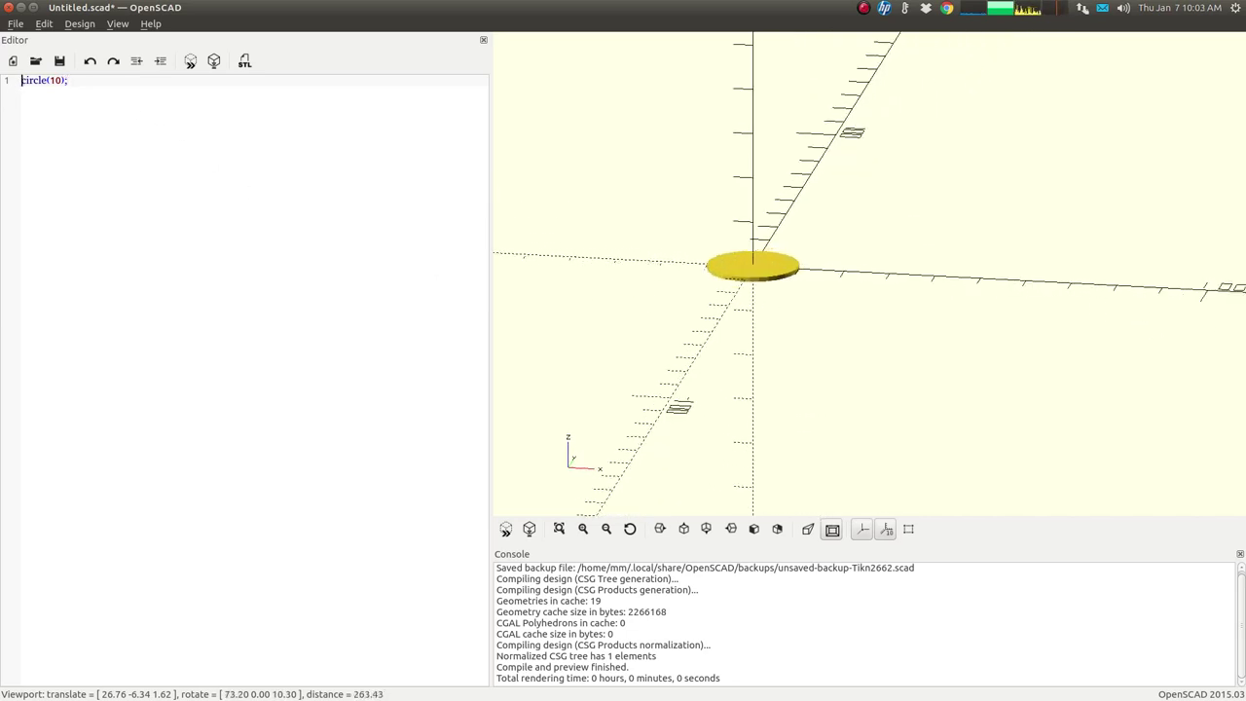
Step: Wrap the circle in linear_extrude(height=10) and preview the resulting cylinder from several angles
left_click(22, 80)
type("linear_extrude")
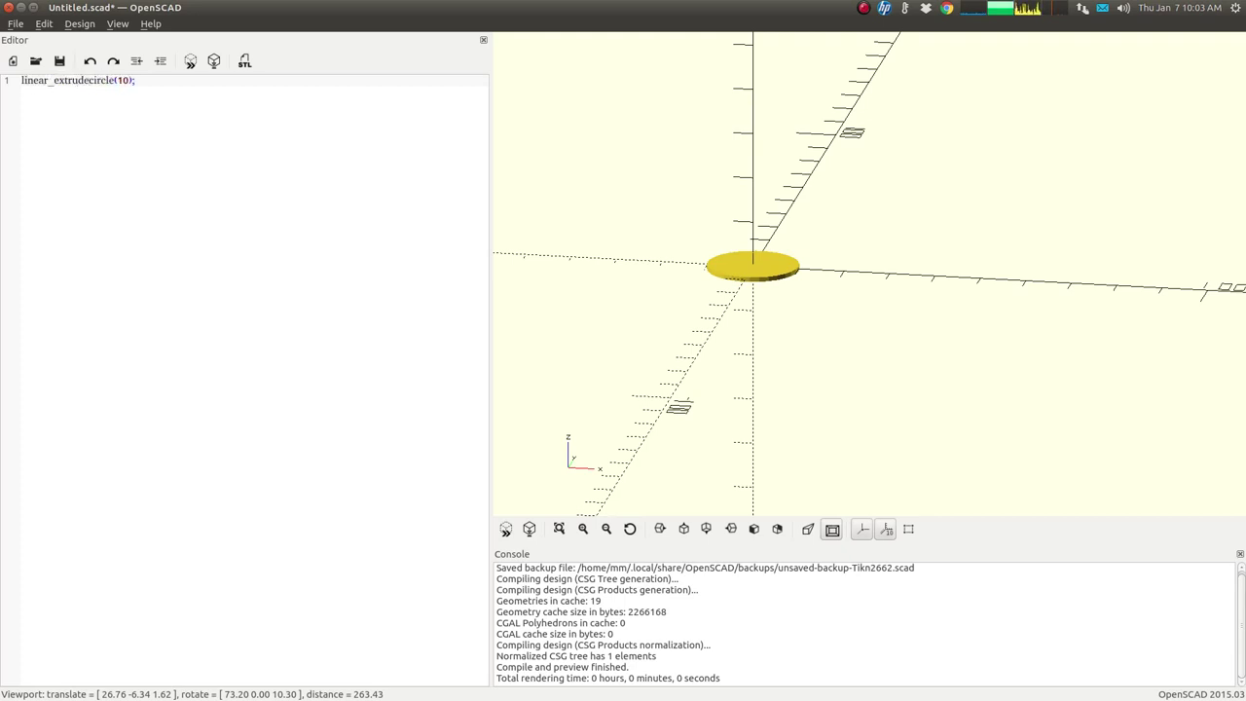
key("BackSpace")
type("()")
type("height=")
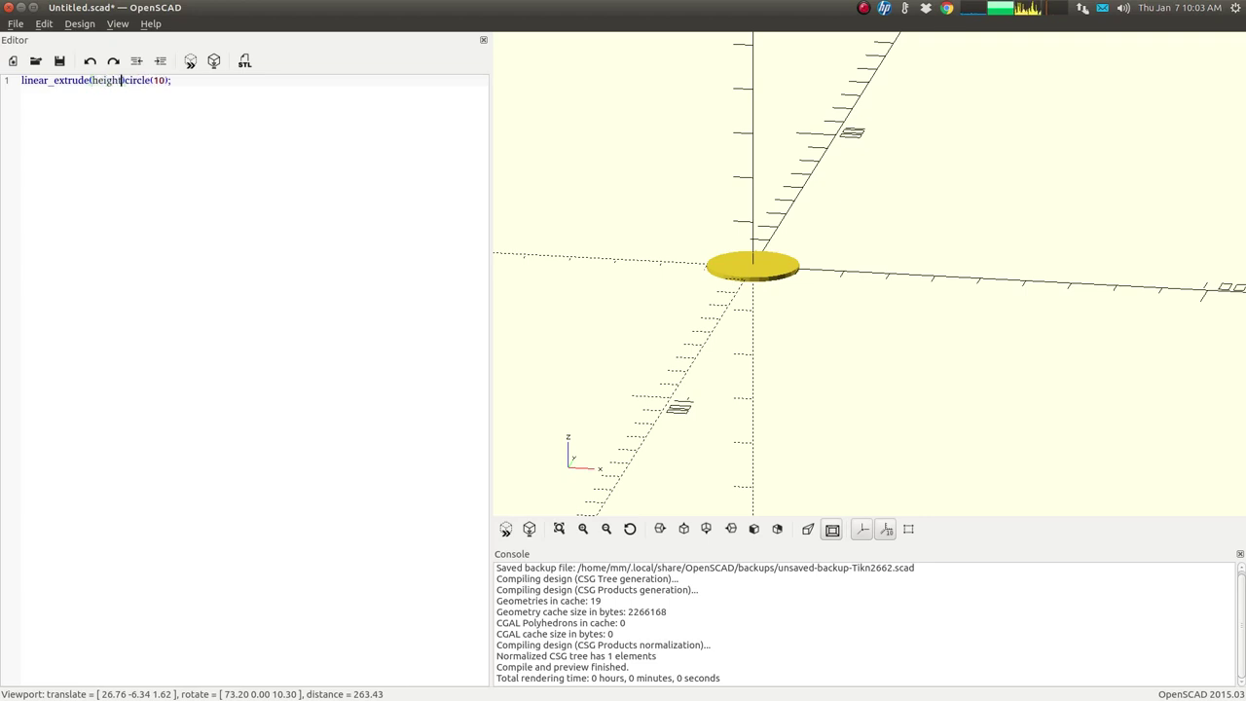
type("10")
left_click(143, 80)
key("F5")
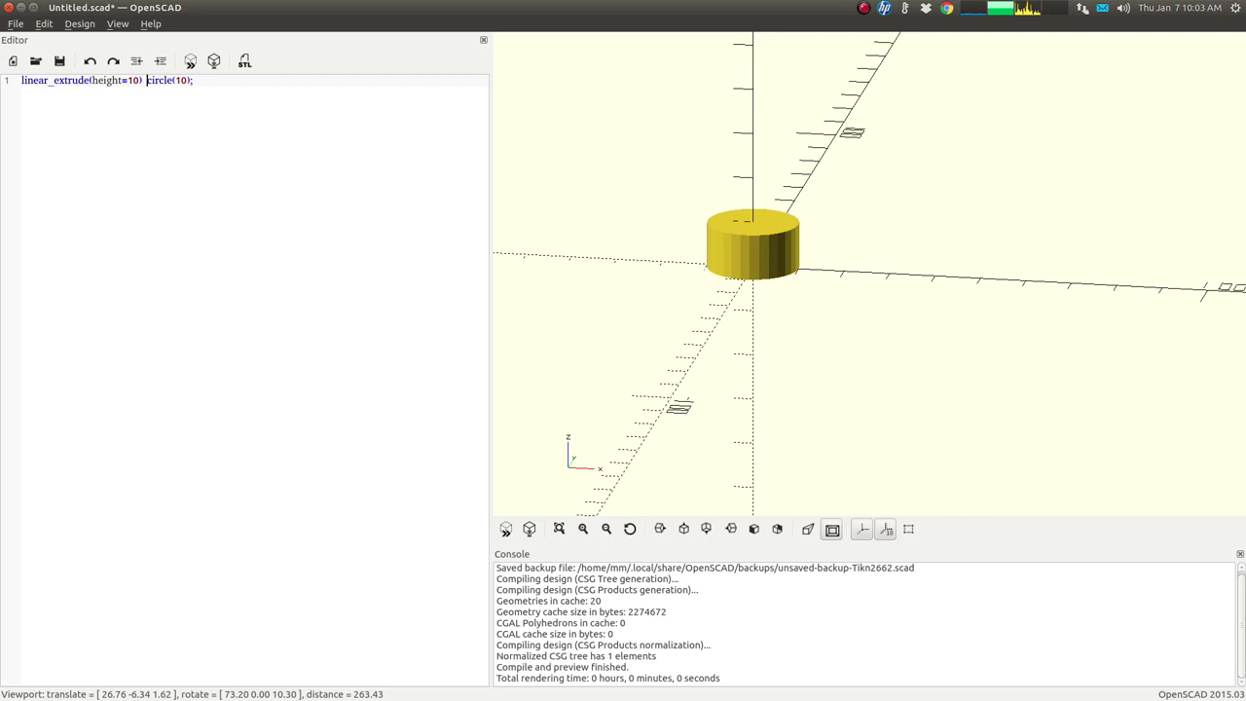
mouse_move(714, 389)
left_mouse_down()
mouse_move(709, 359)
mouse_move(708, 390)
left_mouse_up()
scroll(734, 340, "up", 5)
left_click_drag(734, 339, 670, 347)
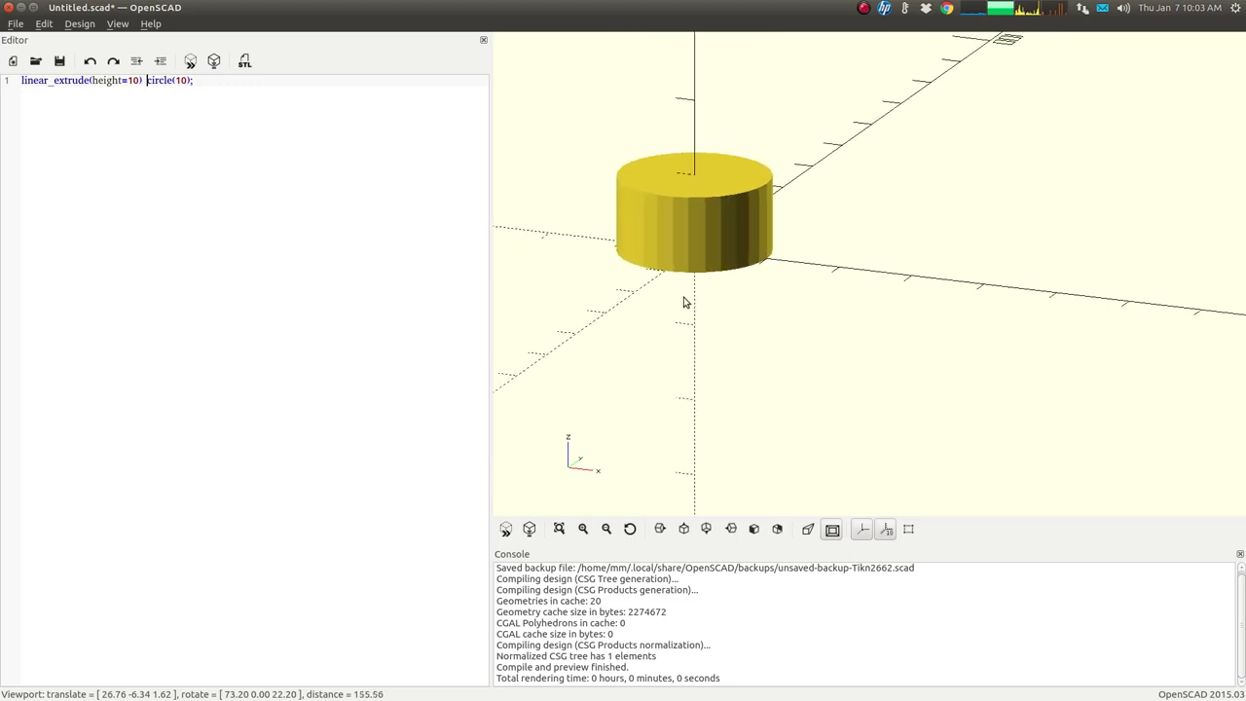
mouse_move(688, 301)
left_mouse_down()
mouse_move(710, 264)
mouse_move(679, 295)
left_mouse_up()
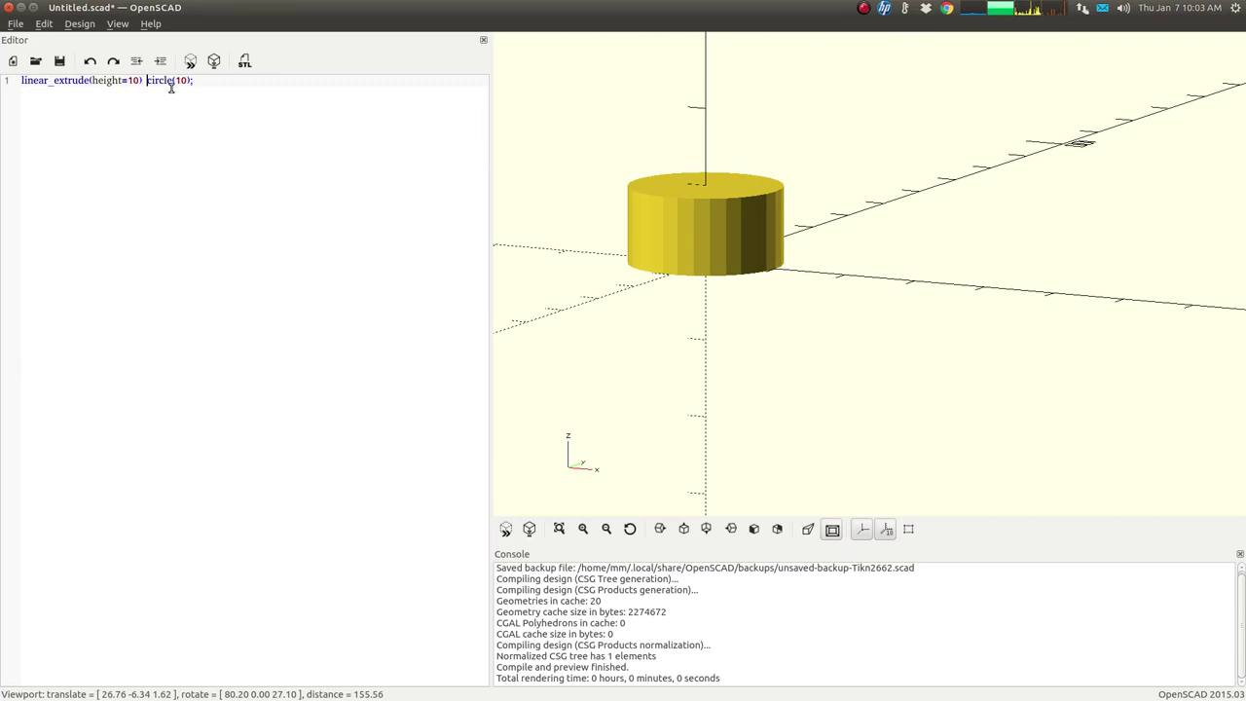
Step: Replace the code with square([10,25]) and preview the flat 10 by 25 rectangle
key("ctrl+a")
type("squ")
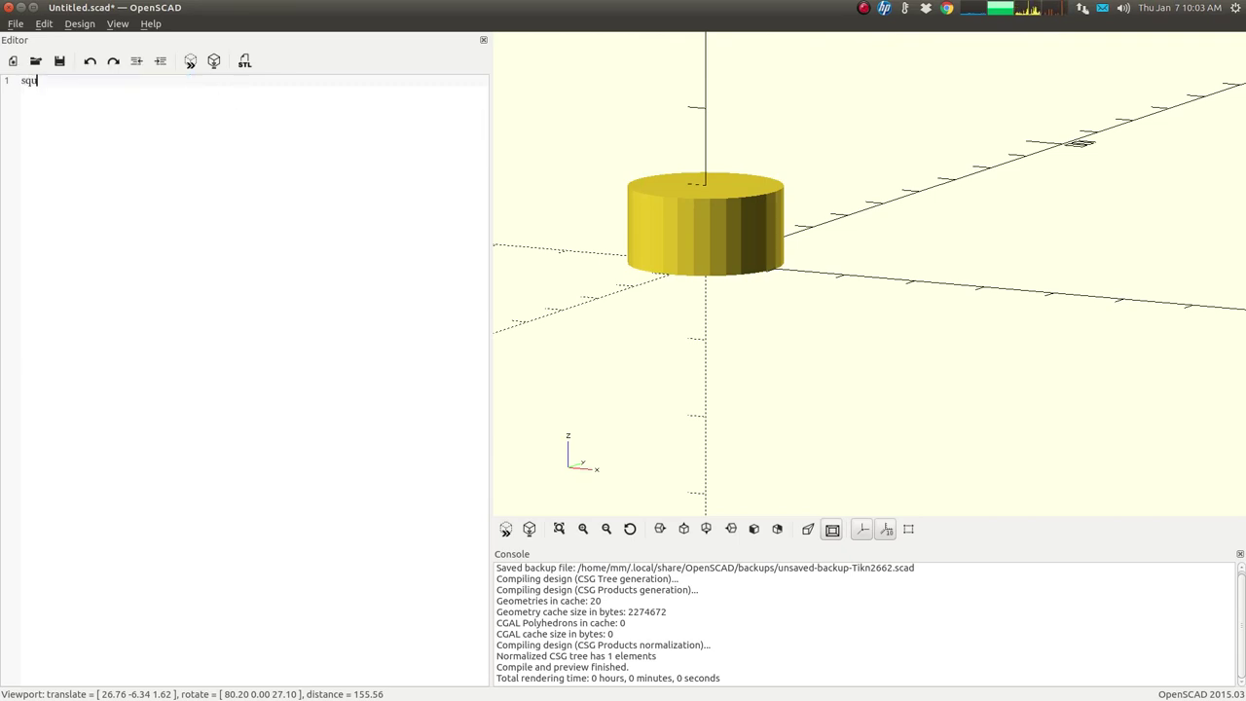
type("are")
type("()")
type("90")
key("BackSpace")
key("BackSpace")
type("[10,25")
key("F5")
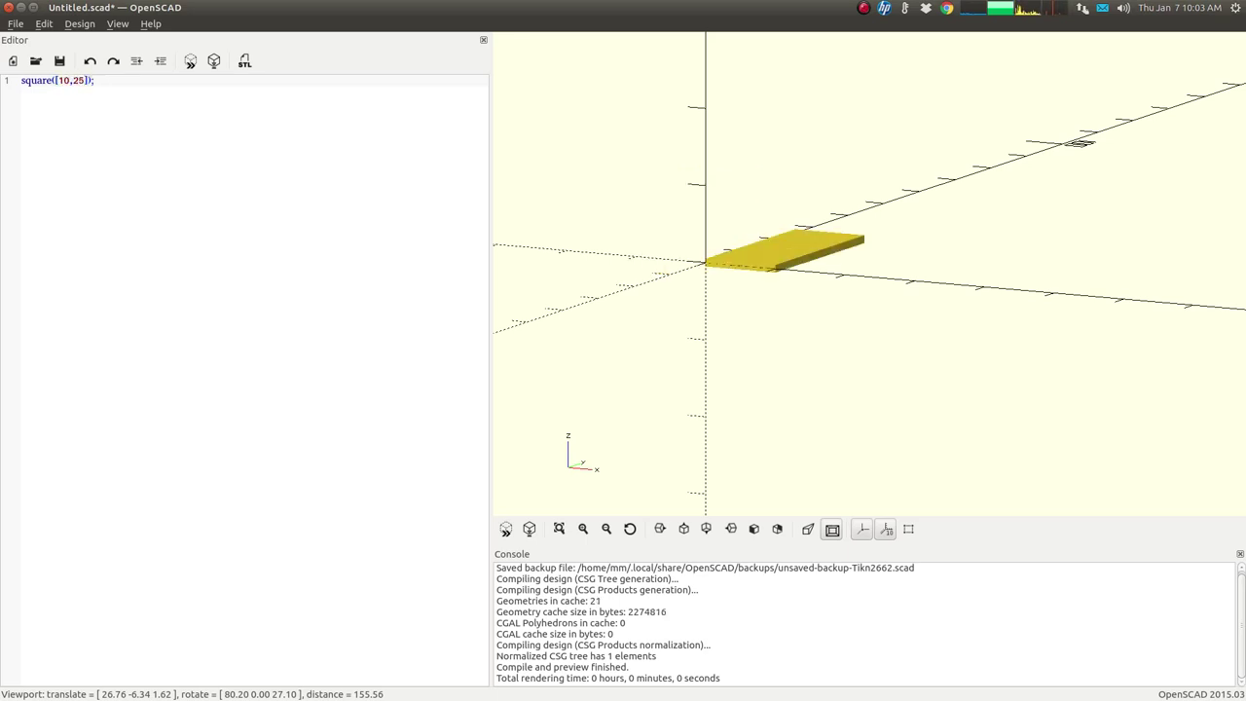
left_click_drag(675, 201, 664, 237)
Step: Prefix linear_extrude(height=10) to the square and preview the 10-unit-tall box
key("Home")
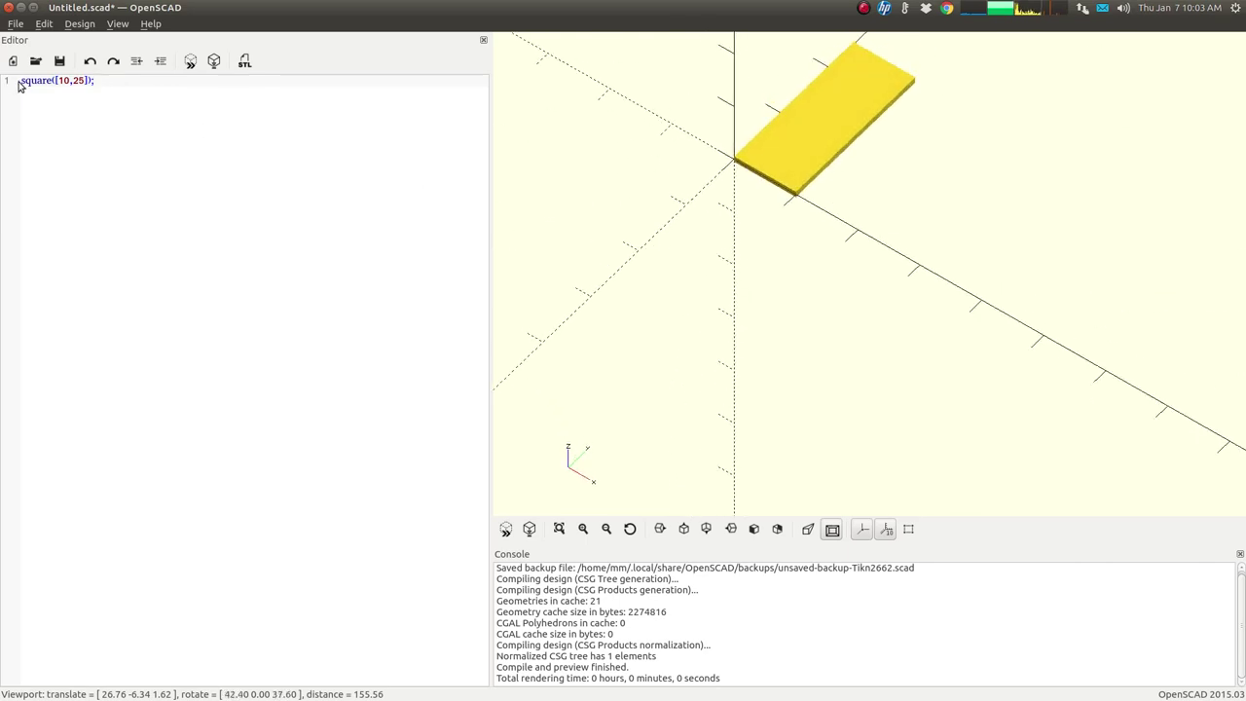
type("linear_e")
type("xtrude")
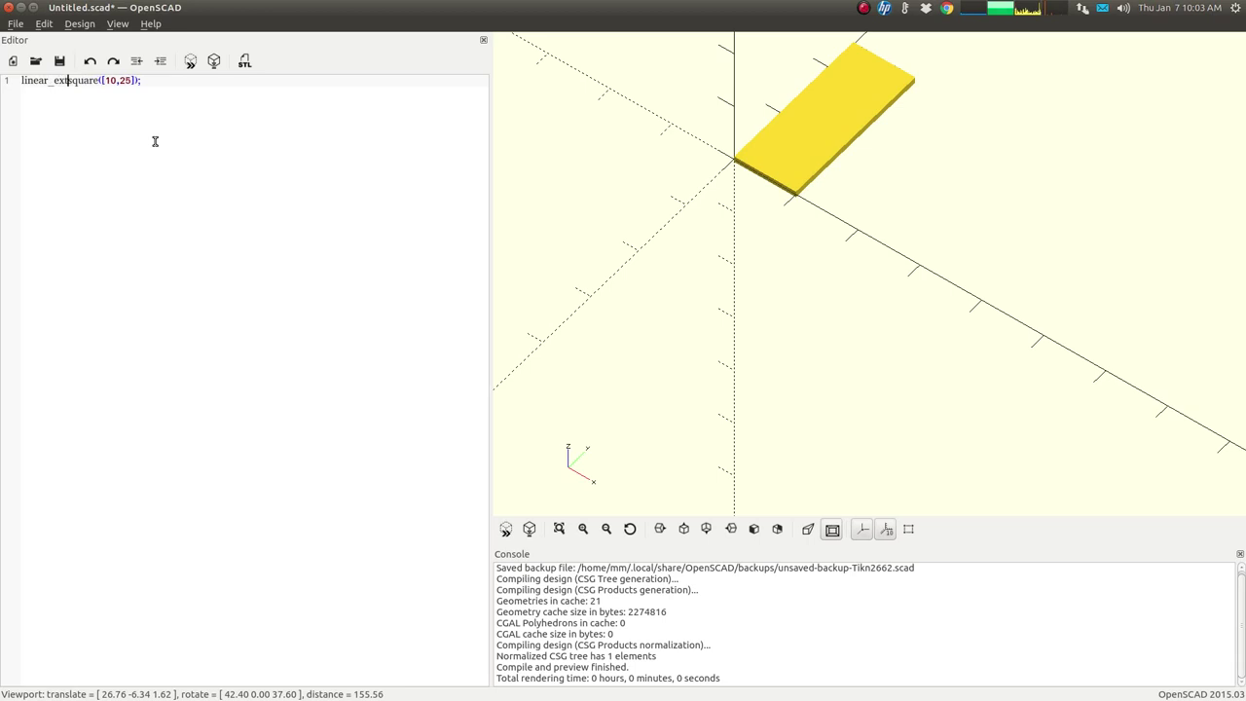
type("() ")
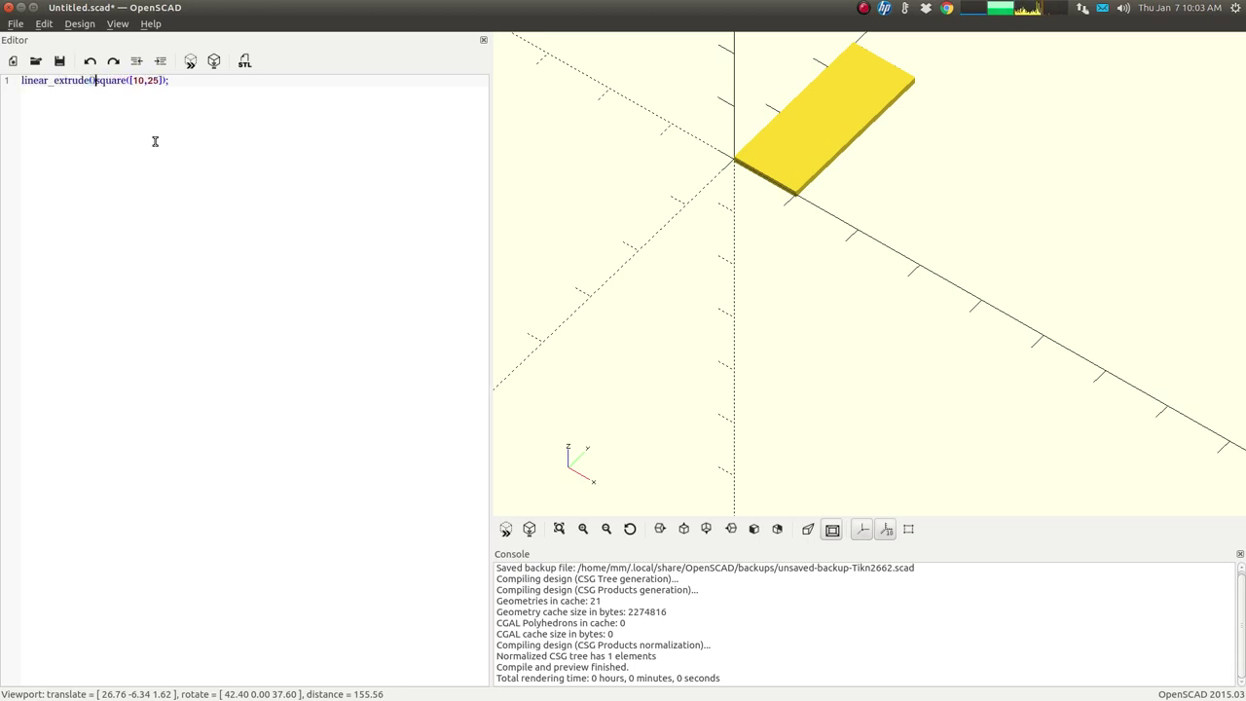
type("height")
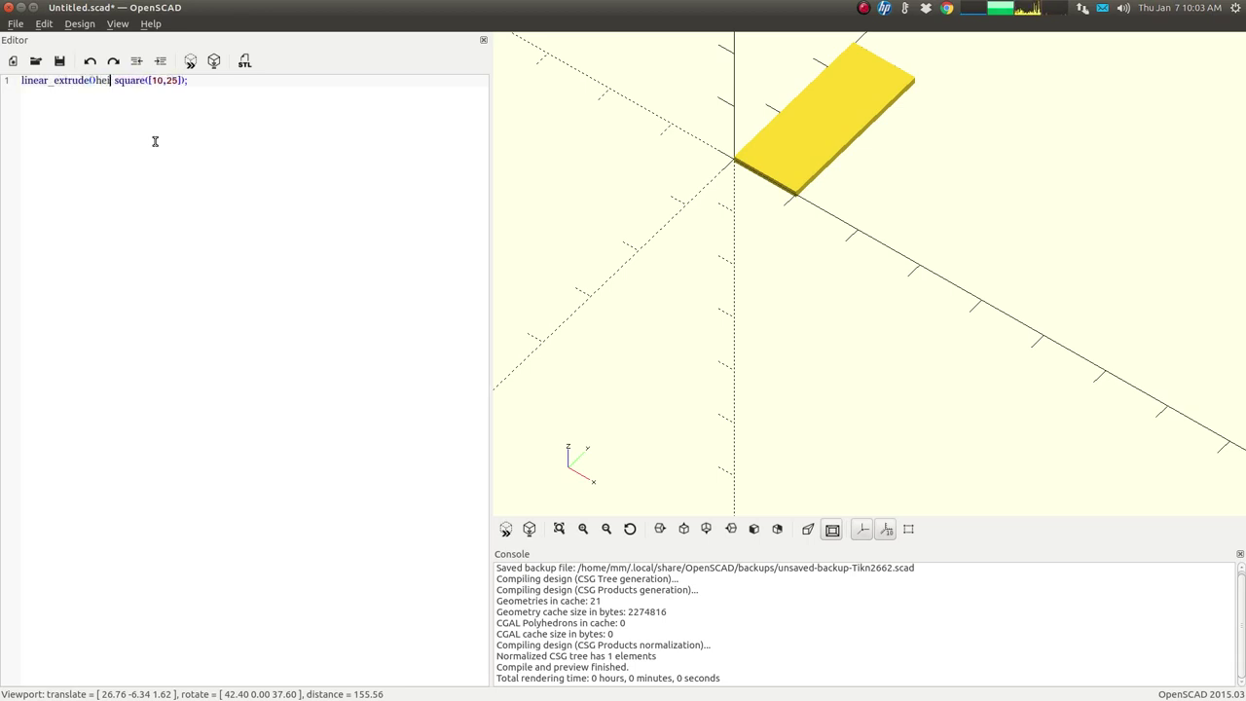
type("=10")
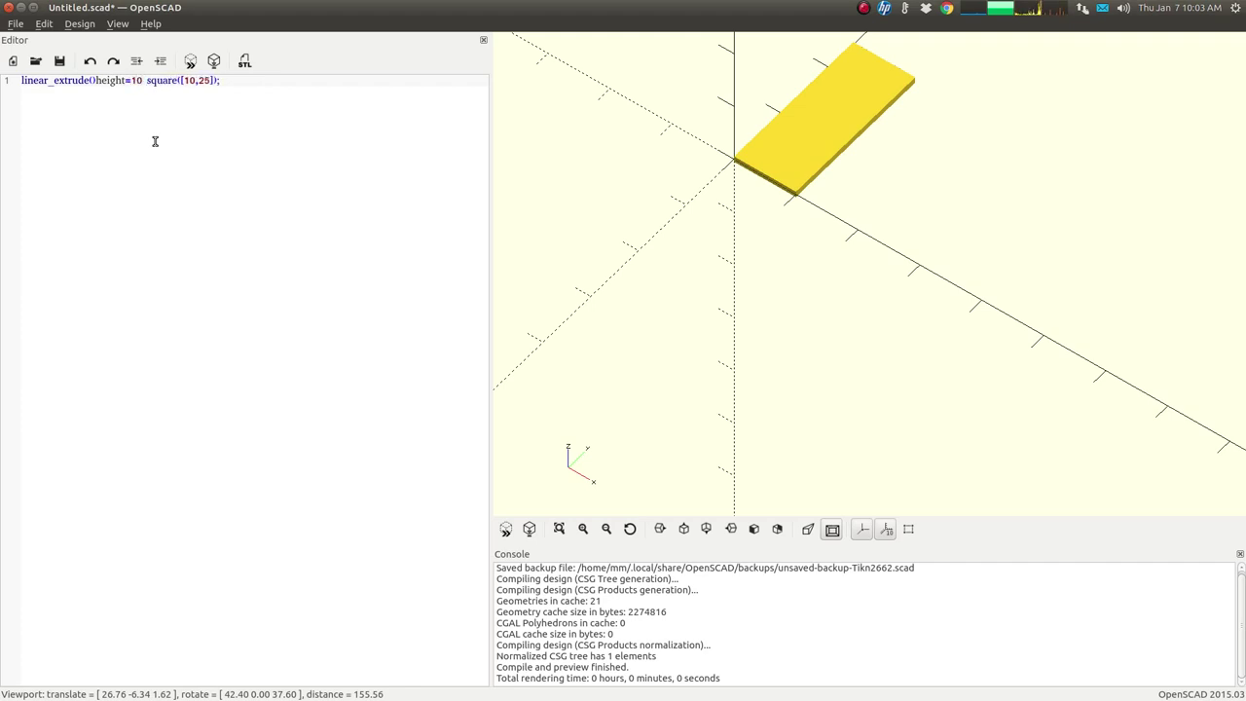
type(")")
key("BackSpace")
key("F5")
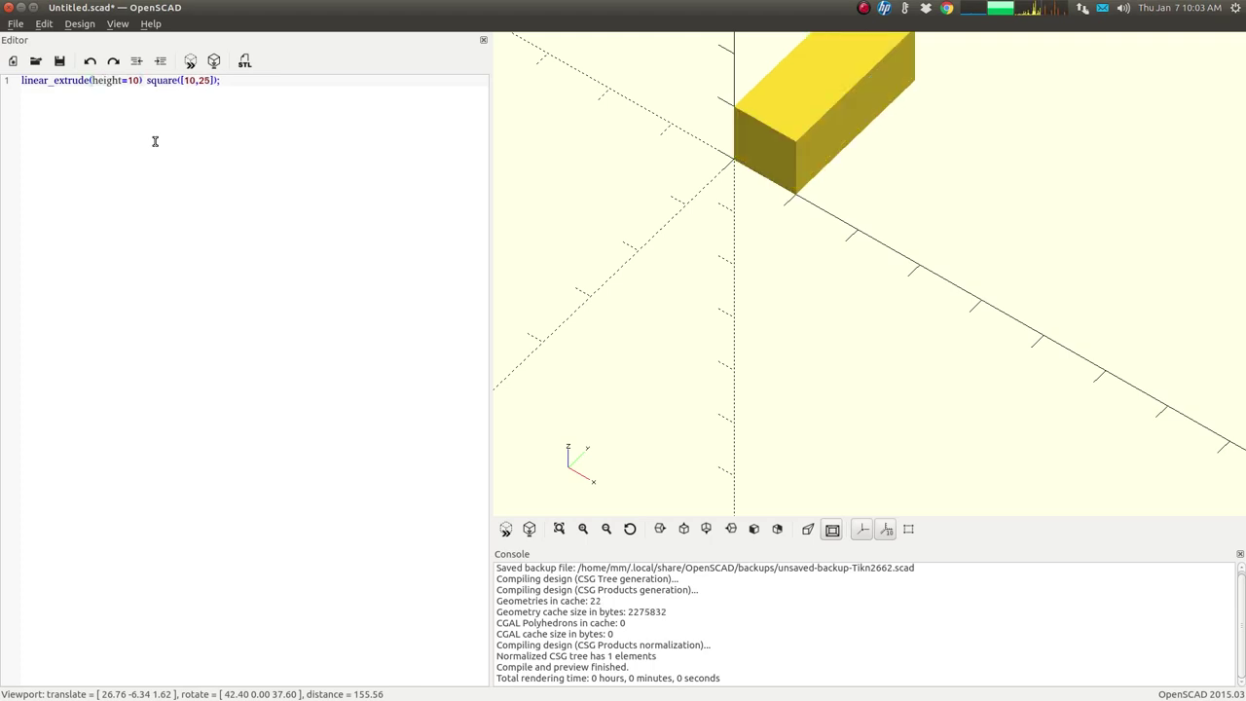
scroll(797, 197, "up", 4)
left_click_drag(668, 212, 733, 244)
scroll(751, 178, "down", 3)
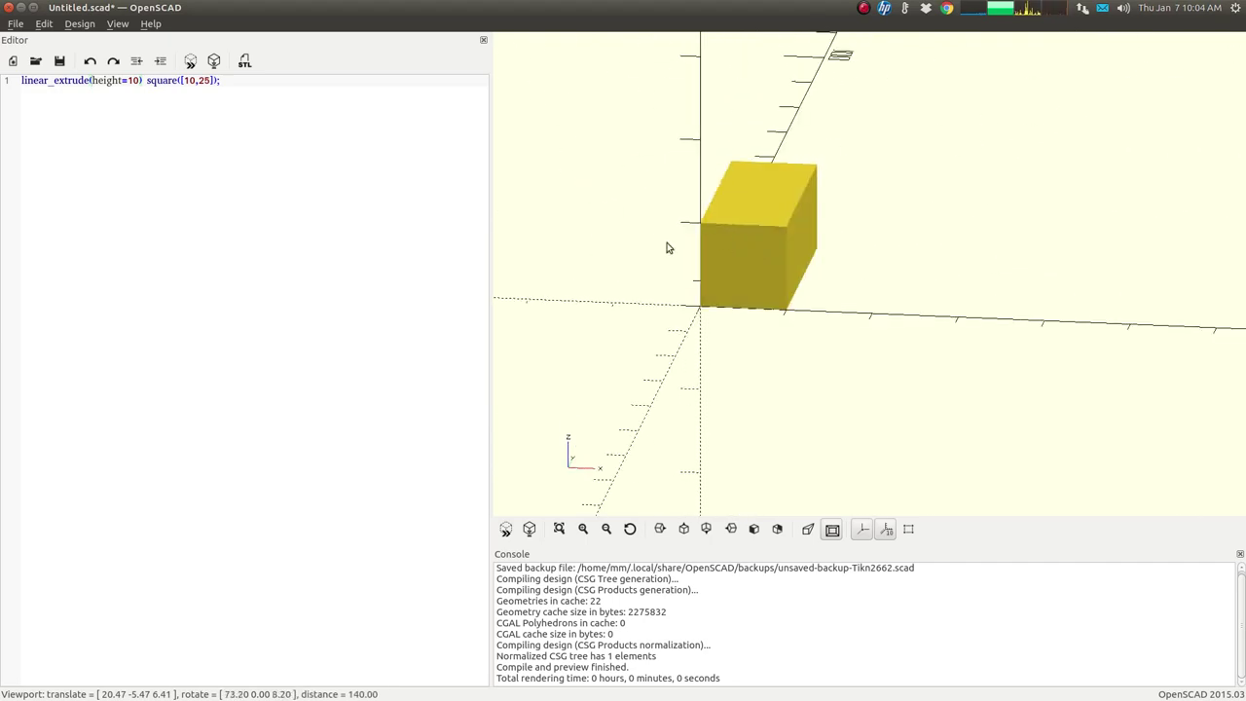
Step: Add twist=90 after height=10 and preview the twisted block from different angles
left_click(140, 82)
type(", twist=90")
key("F5")
left_click_drag(823, 243, 506, 271)
mouse_move(687, 301)
left_mouse_down()
mouse_move(662, 298)
mouse_move(681, 298)
left_mouse_up()
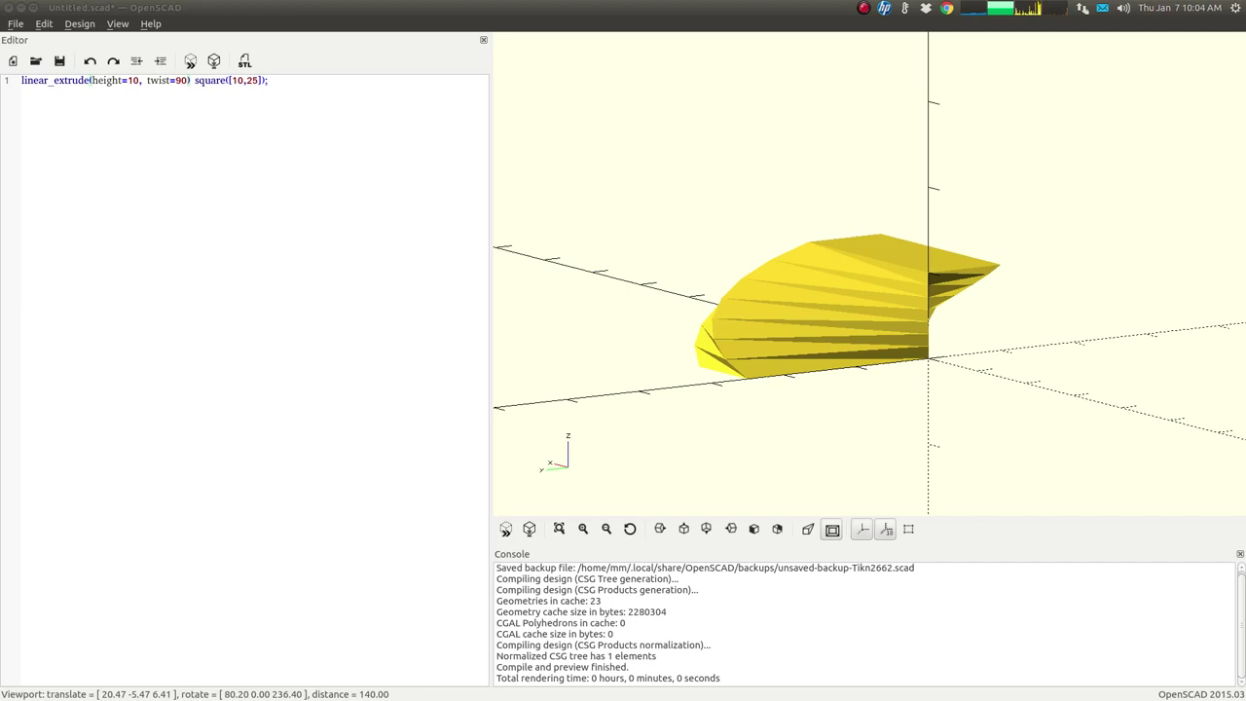
Step: Paste the helix code (translate([2,0,0]) circle(r=1), twist=-500) over the existing code and preview it
left_click(234, 182)
key("ctrl+a")
type("linear_extrude(height = 10, center = true, convexity = 10, twist = -500) translate([2, 0, 0]) circle(r = 1);")
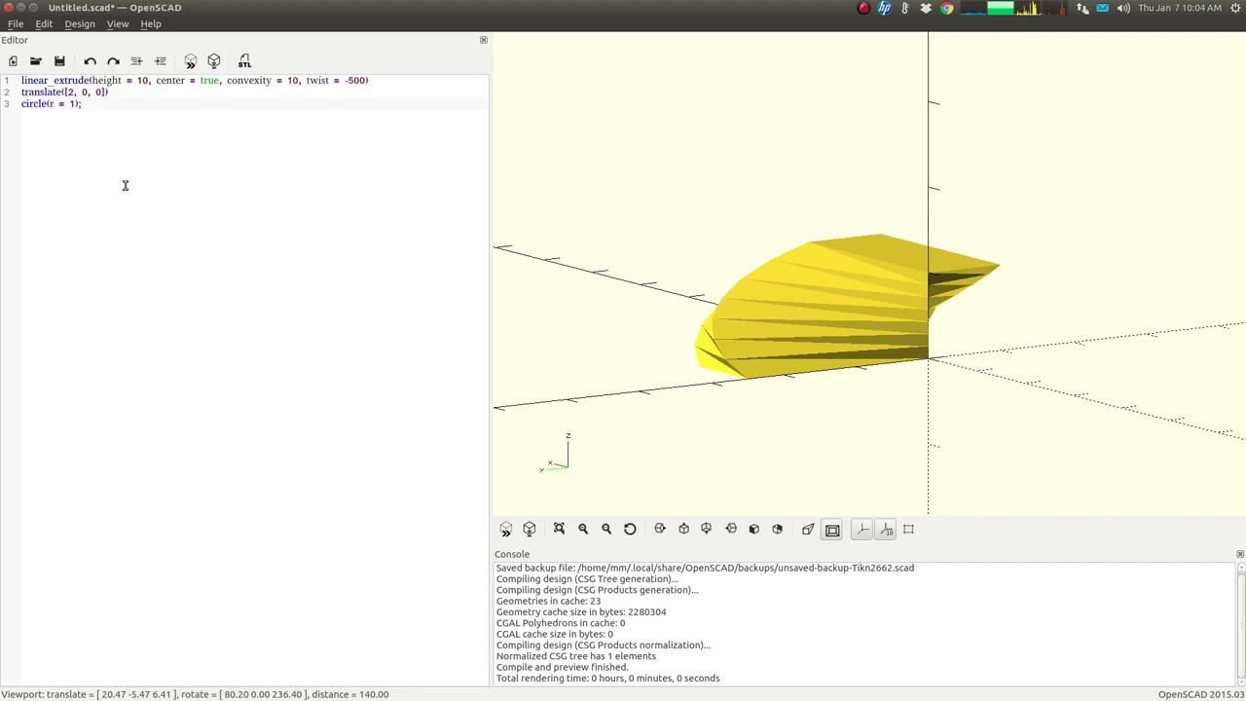
left_click(190, 60)
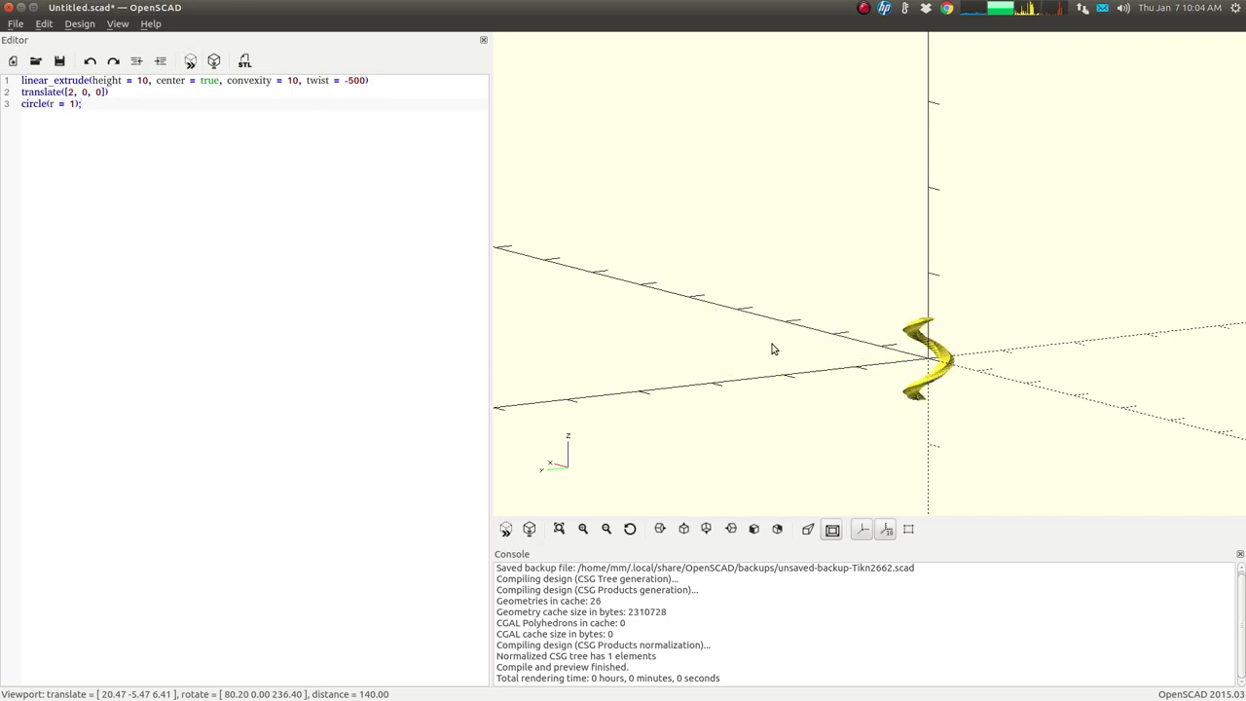
scroll(872, 376, "up", 6)
right_click_drag(841, 357, 789, 329)
left_click_drag(789, 329, 703, 311)
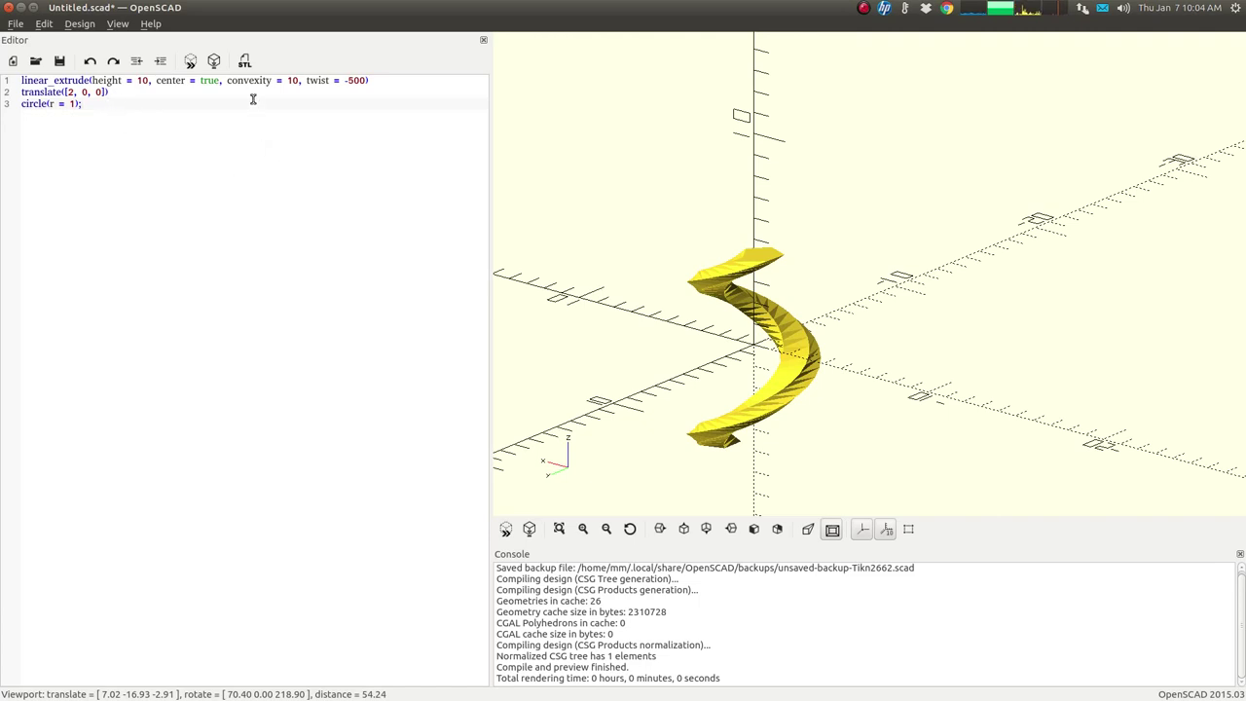
Step: Highlight the extrusion settings such as convexity = 10, then orbit to view the helix from the side
left_click_drag(226, 80, 362, 80)
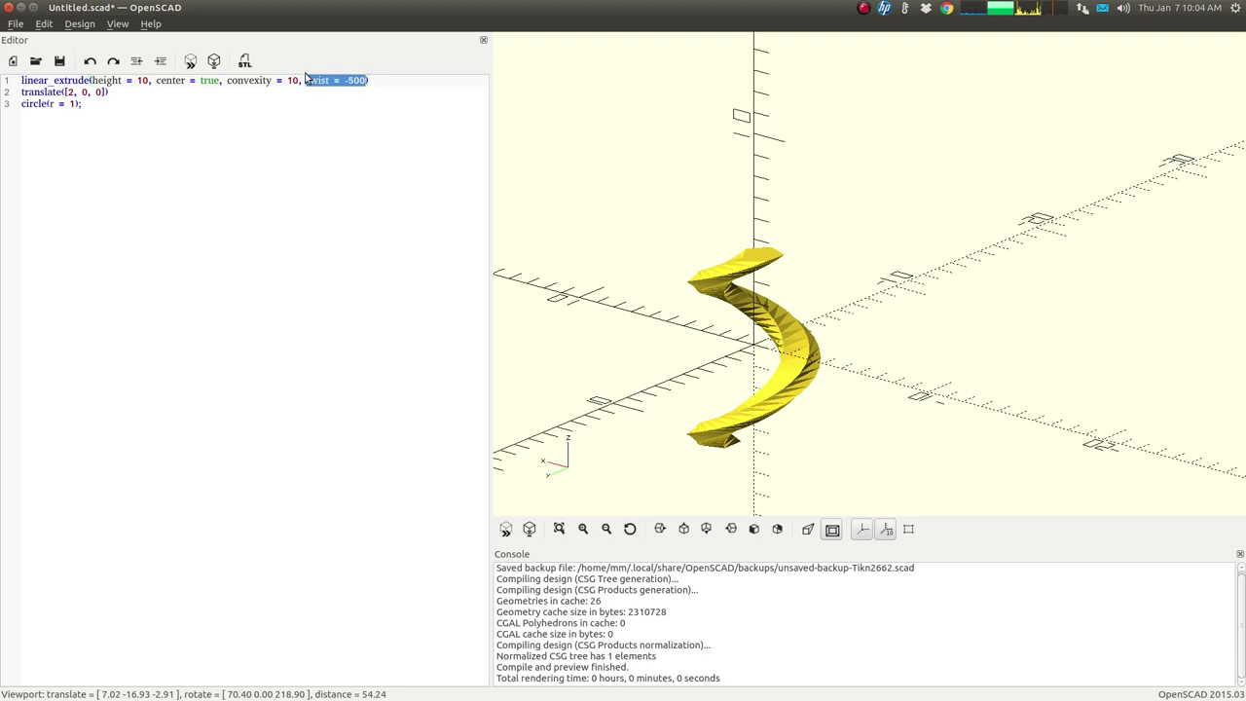
left_click_drag(225, 80, 299, 82)
left_click(268, 85)
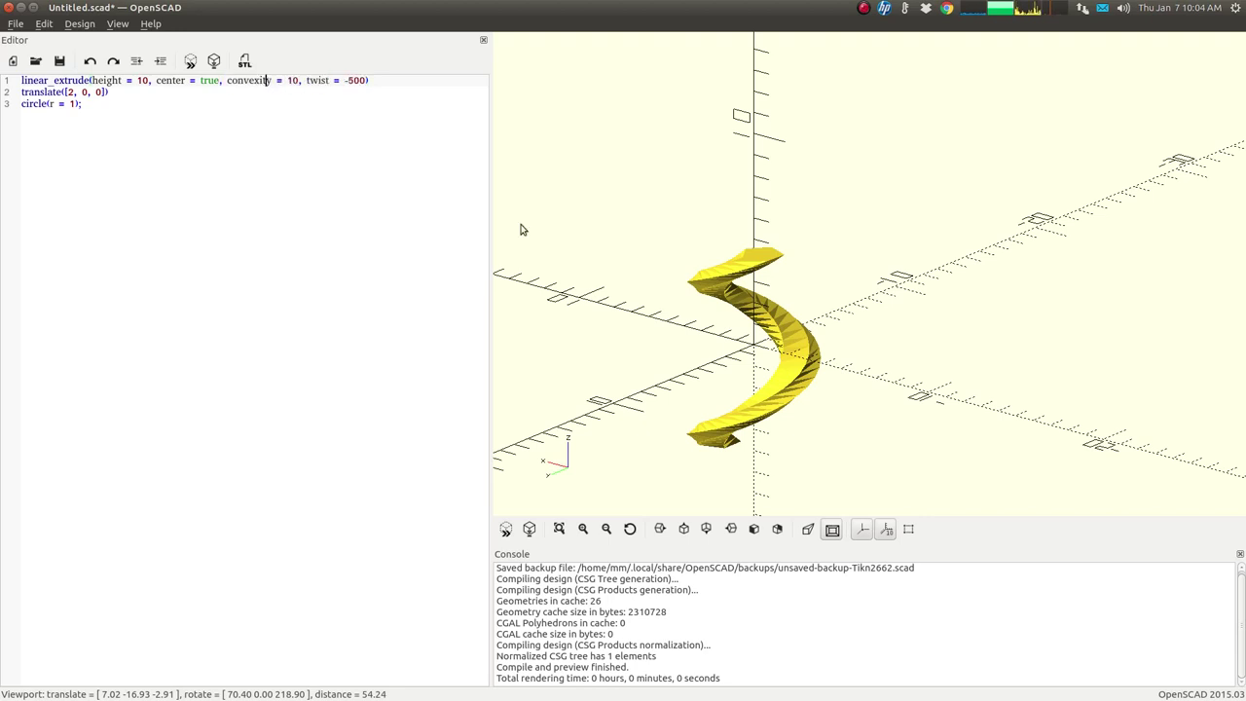
mouse_move(712, 330)
left_mouse_down()
mouse_move(681, 333)
mouse_move(711, 330)
left_mouse_up()
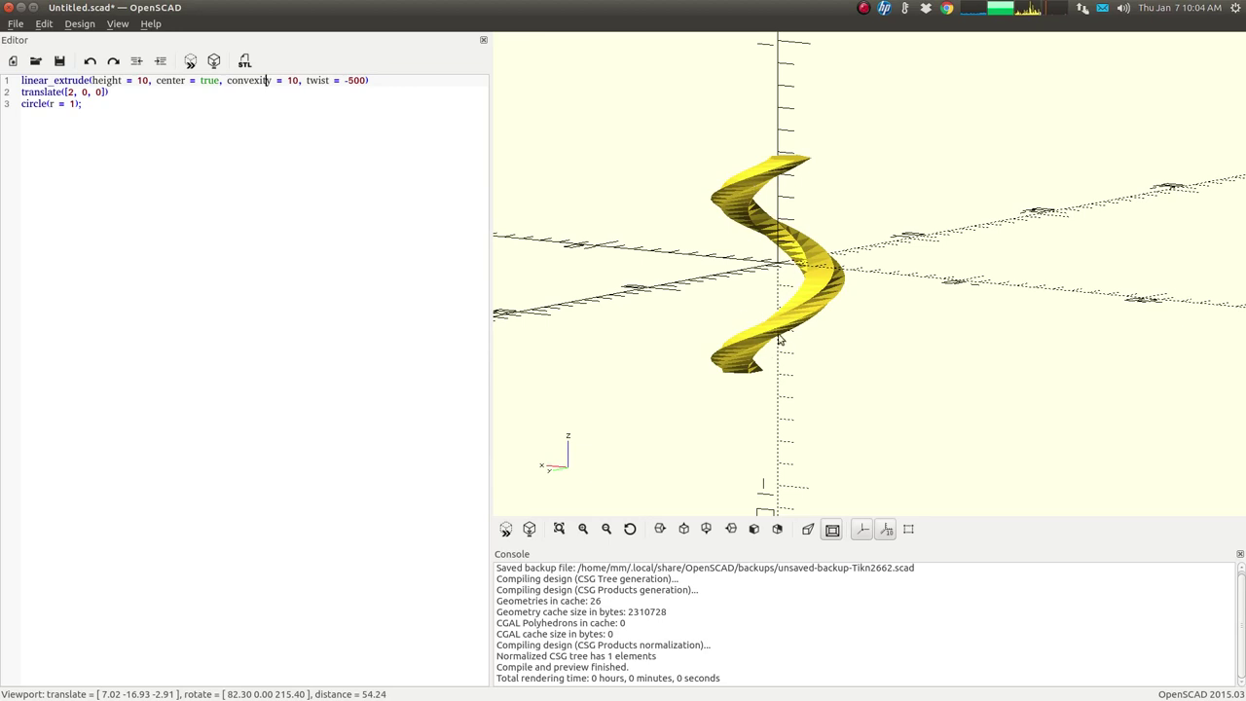
left_click_drag(798, 292, 483, 131)
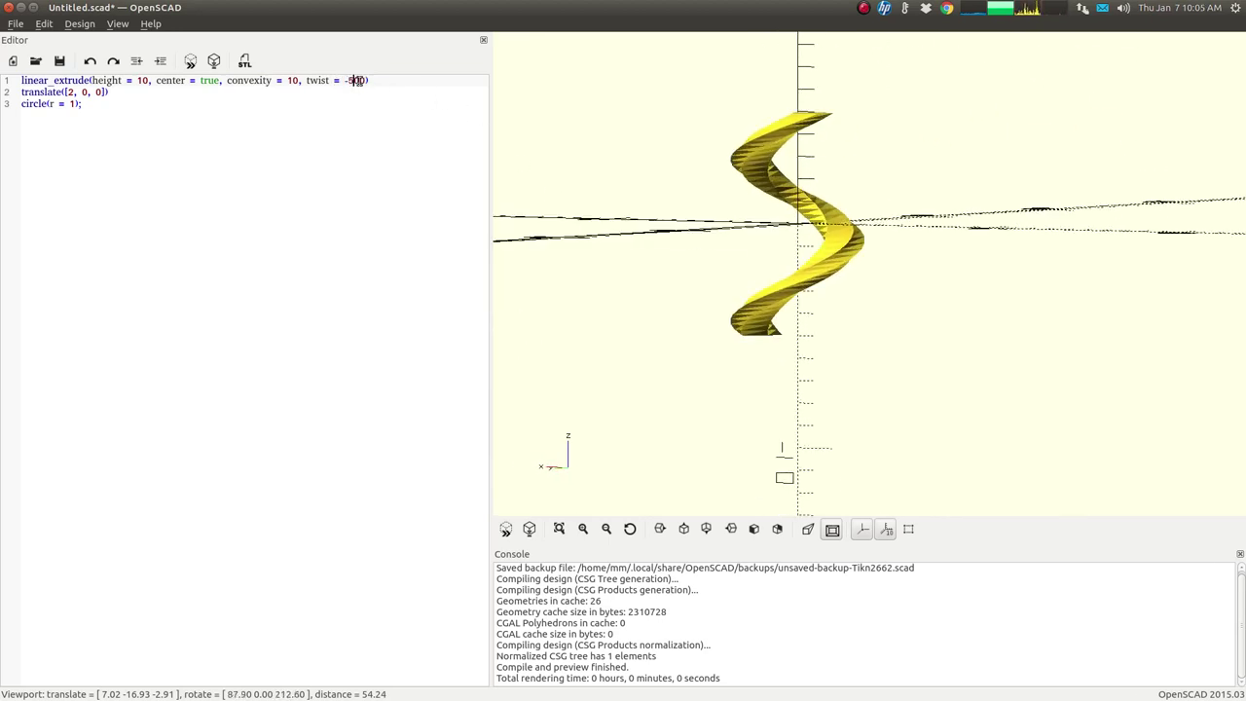
left_click_drag(608, 164, 642, 204)
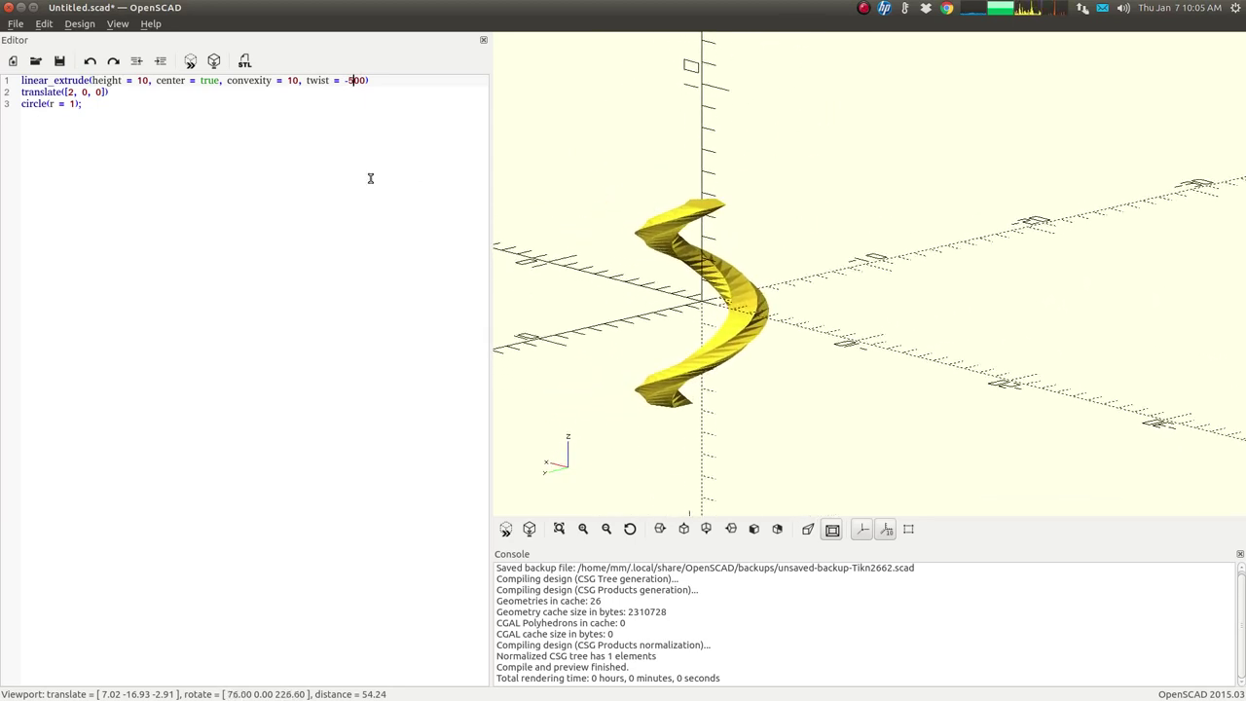